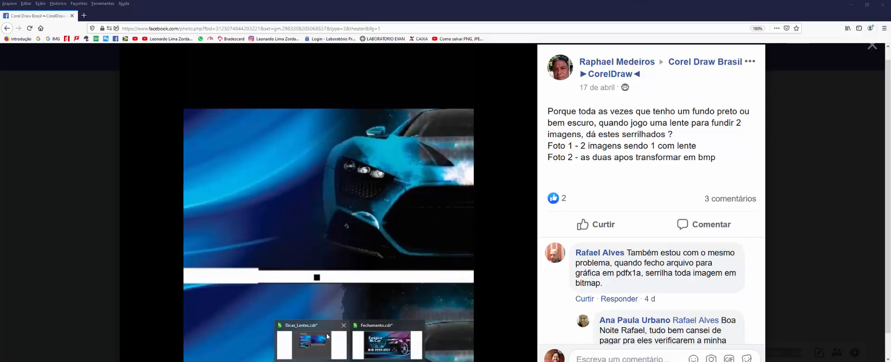
Switch to the CorelDRAW document Dicas_Lentes.cdr and preview its artwork in full screen
click(327, 333)
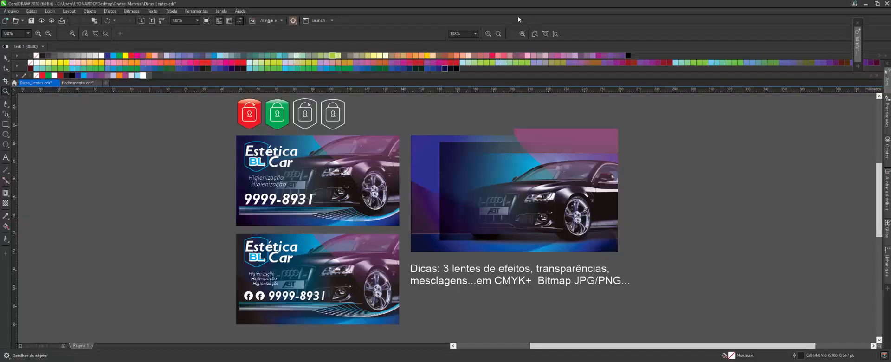
click(205, 21)
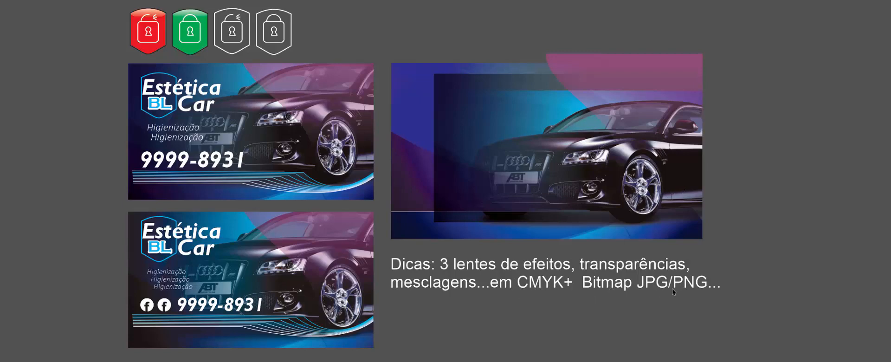
click(768, 110)
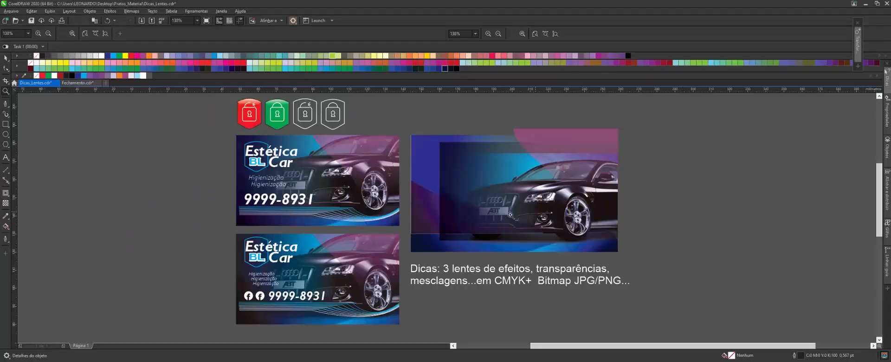
Examine the transparency and merge mode settings of the pink curve and the car images in the layered artwork
click(6, 59)
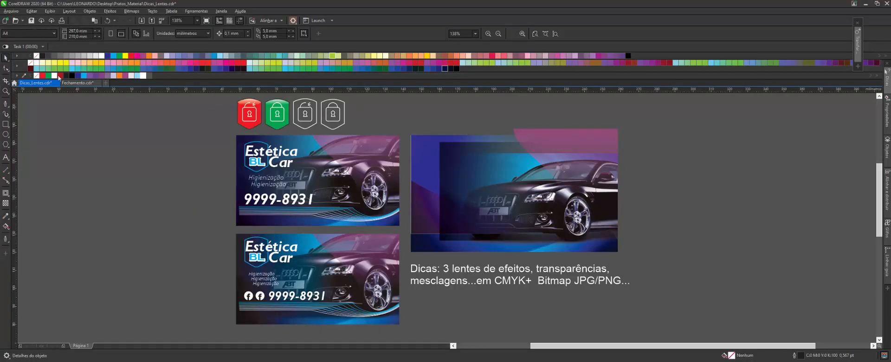
click(576, 141)
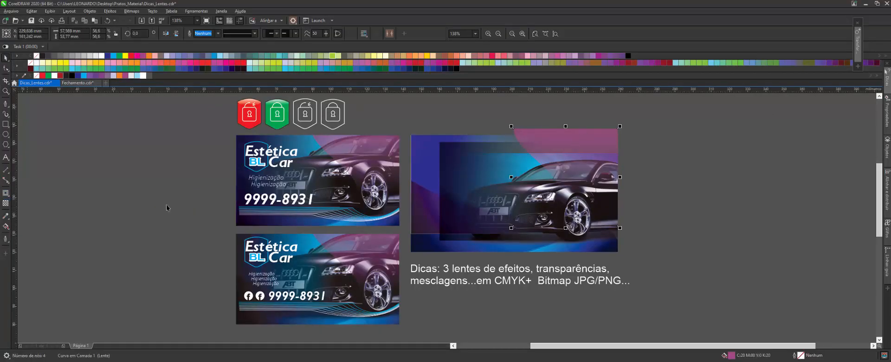
click(6, 204)
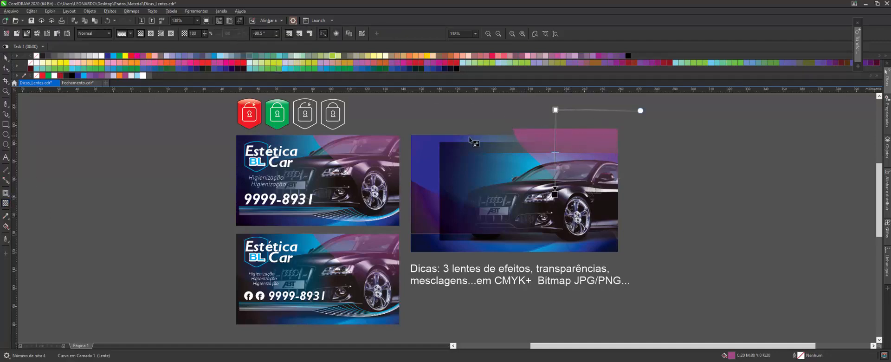
drag(447, 175, 541, 173)
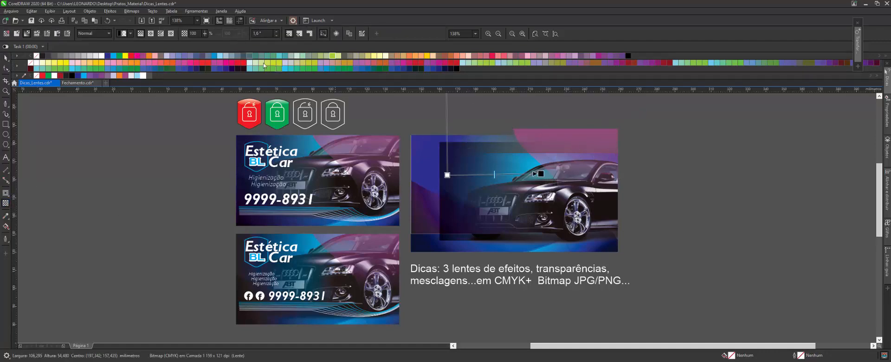
click(464, 190)
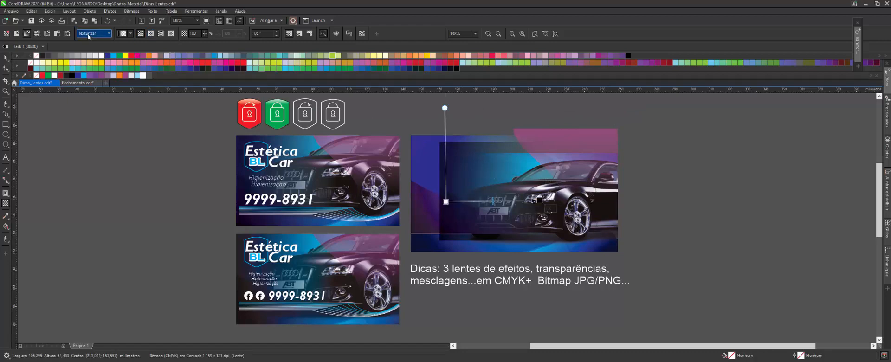
click(541, 141)
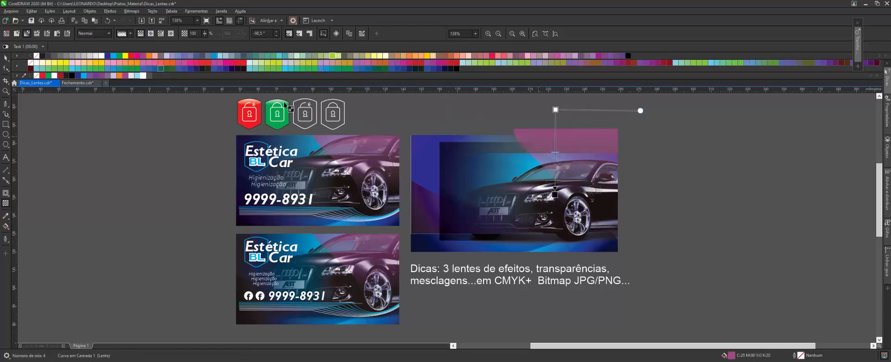
Duplicate the upper card's car background without its texts and place the copy in the empty area beside the cards
click(6, 57)
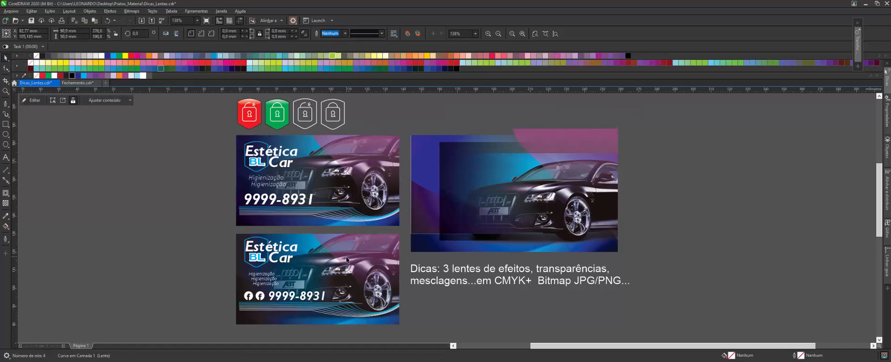
click(394, 119)
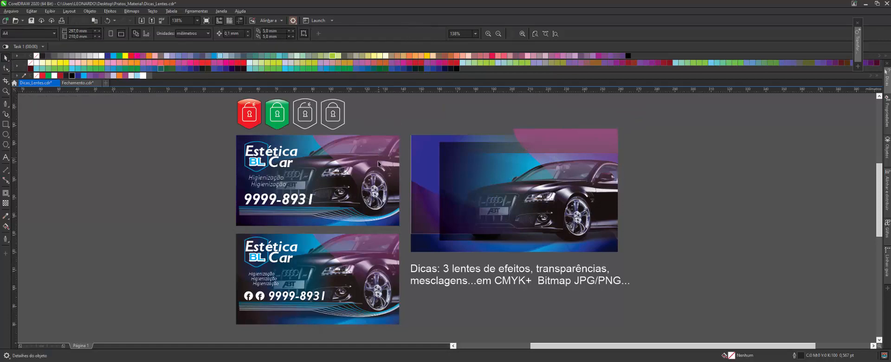
click(379, 163)
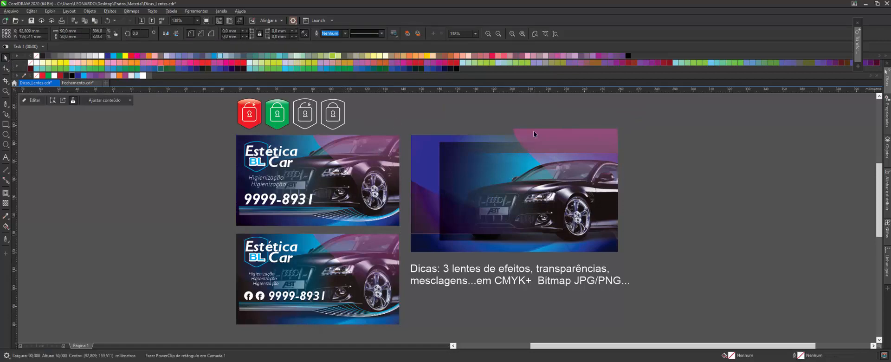
click(597, 155)
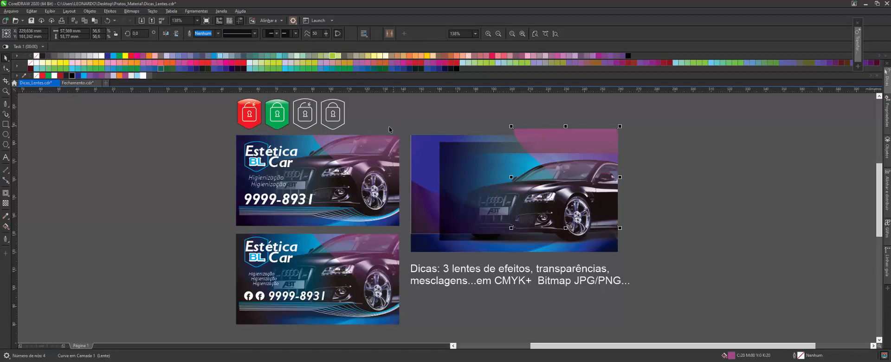
drag(368, 120, 390, 214)
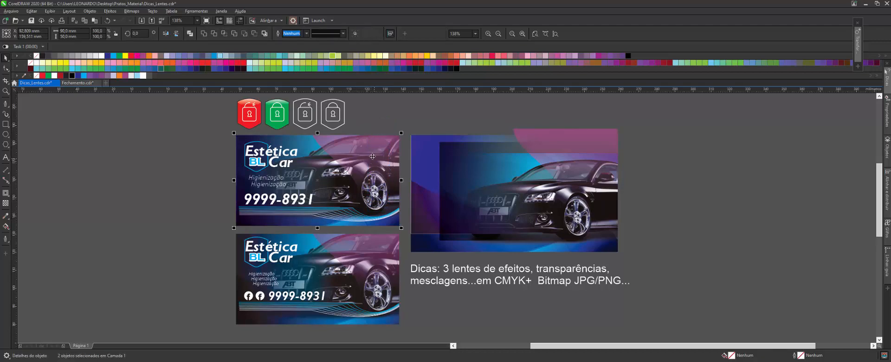
drag(368, 165, 192, 184)
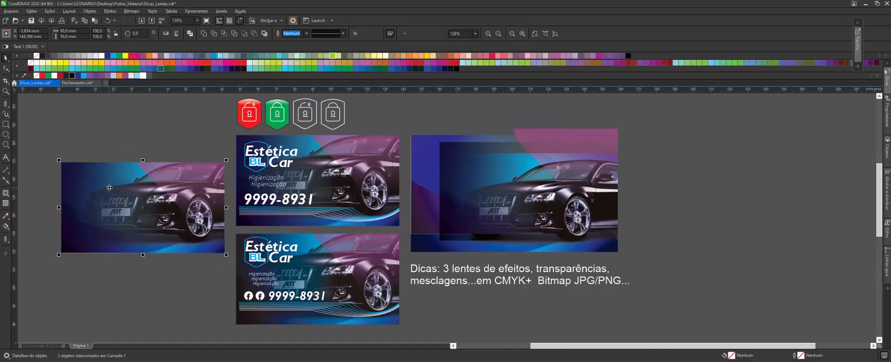
Inspect the PowerClip contents of the copied car background and leave its editing mode
double_click(180, 173)
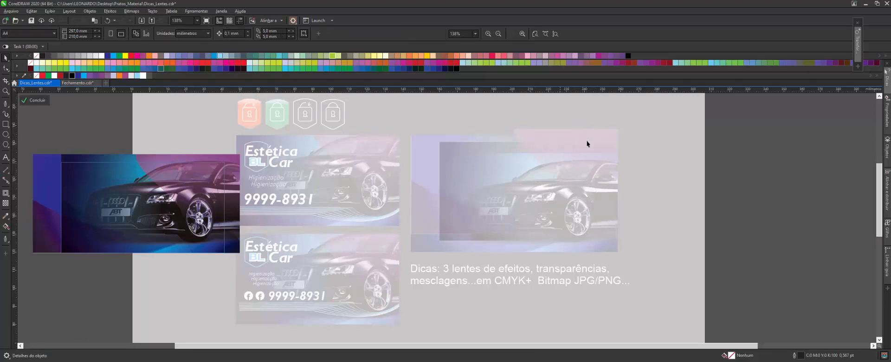
ctrl+click(103, 124)
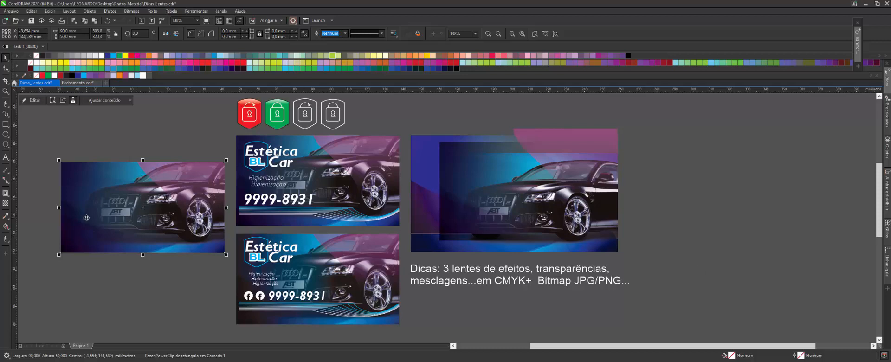
Compare the copied background with color proofing on and off, leaving proofing turned off
click(56, 195)
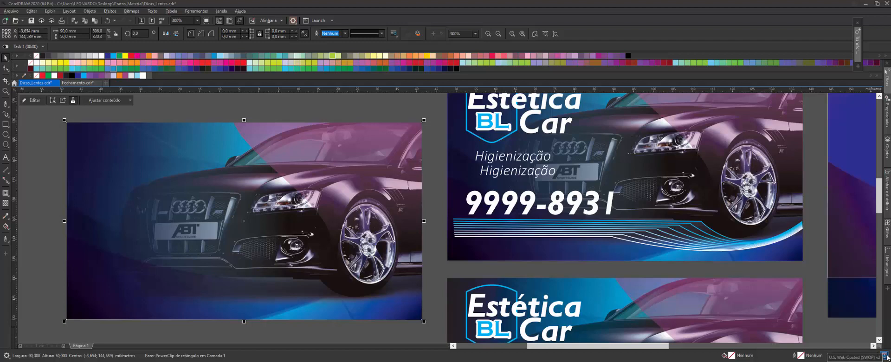
click(885, 357)
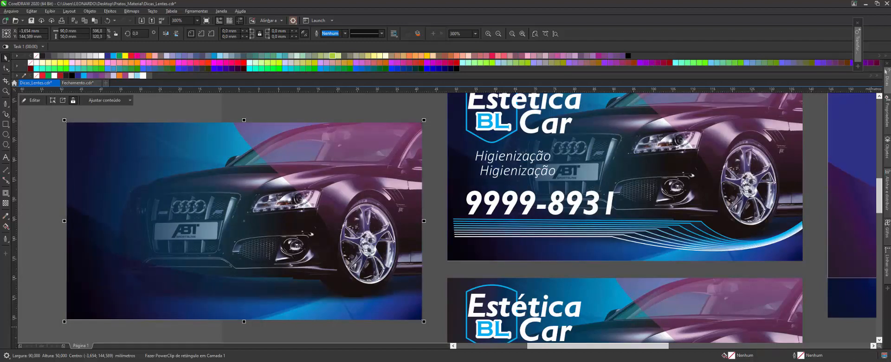
click(885, 356)
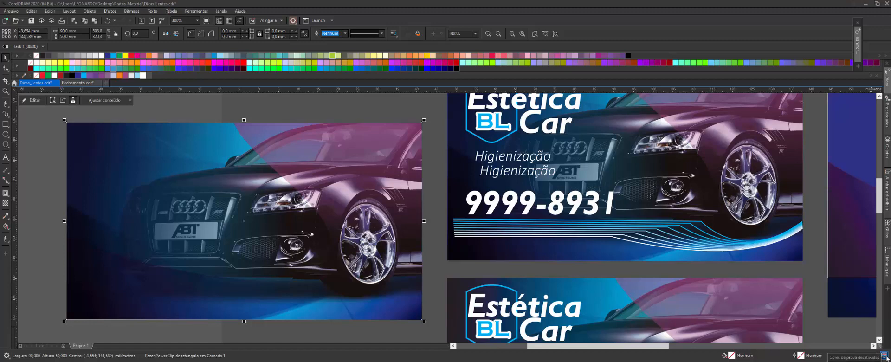
click(885, 356)
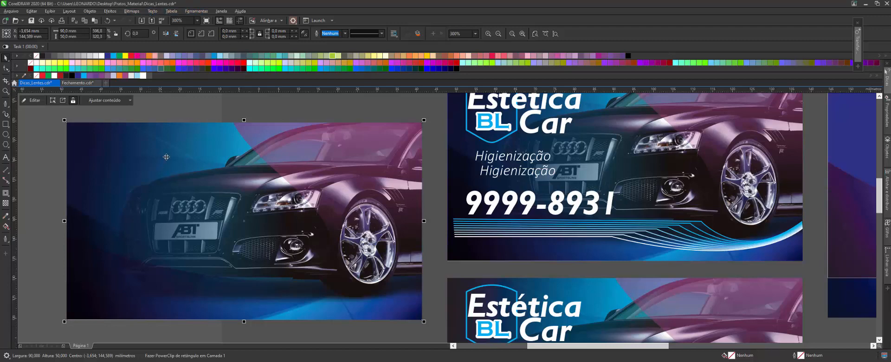
Convert the copied background to a 300 dpi RGB (24-bit) bitmap with anti-aliasing and a transparent background
click(132, 11)
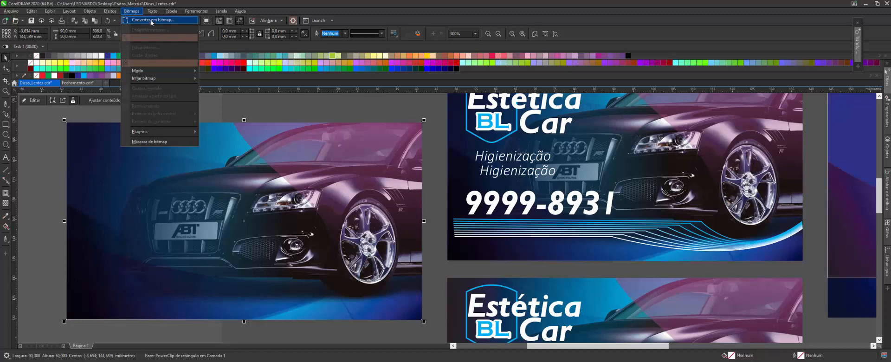
click(151, 21)
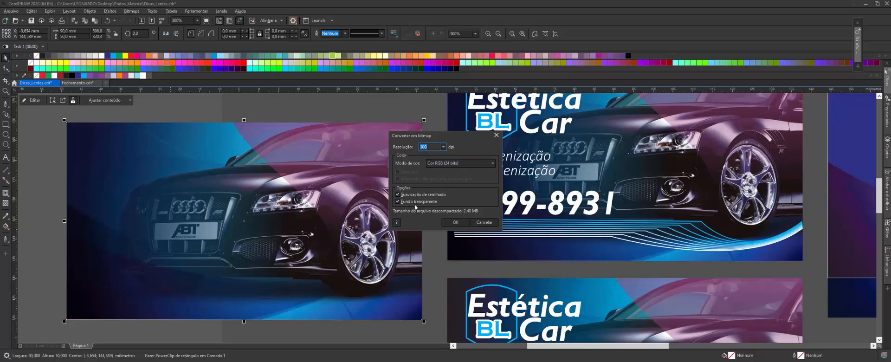
click(461, 226)
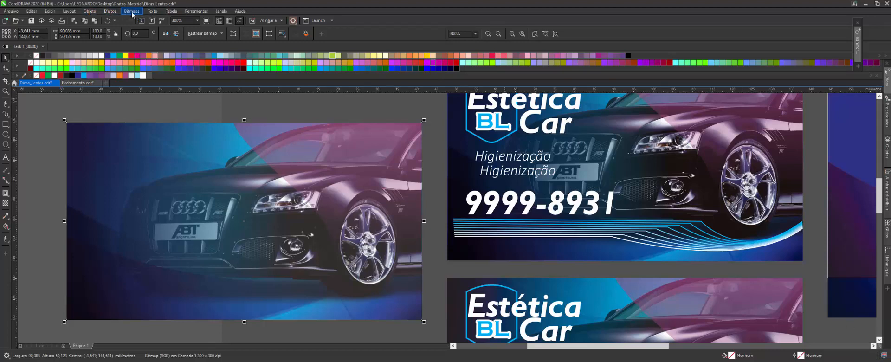
Change the converted bitmap's color mode to CMYK (32-bit)
click(132, 12)
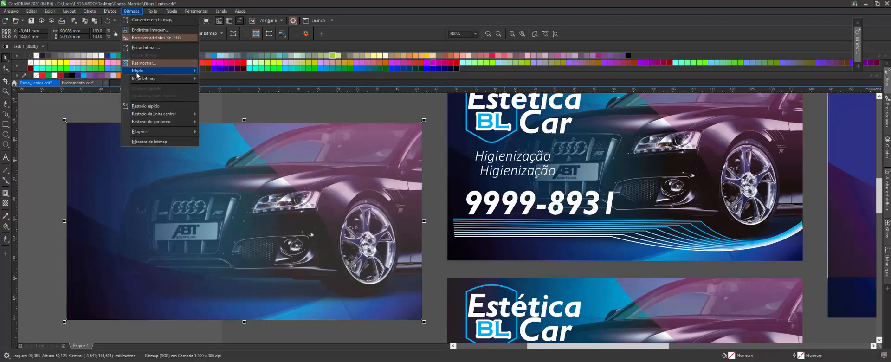
mouse_move(137, 73)
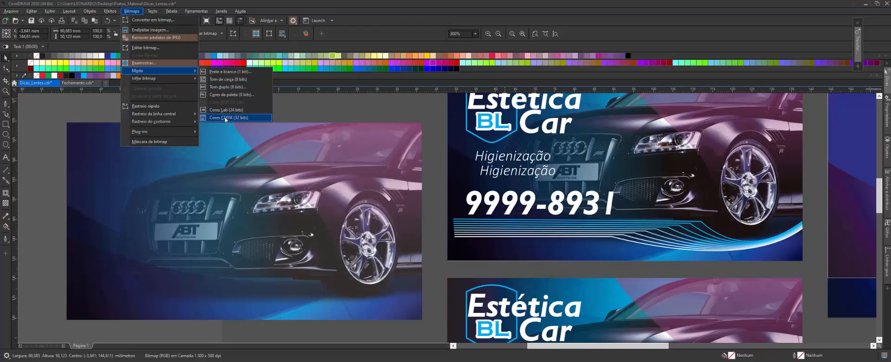
click(226, 118)
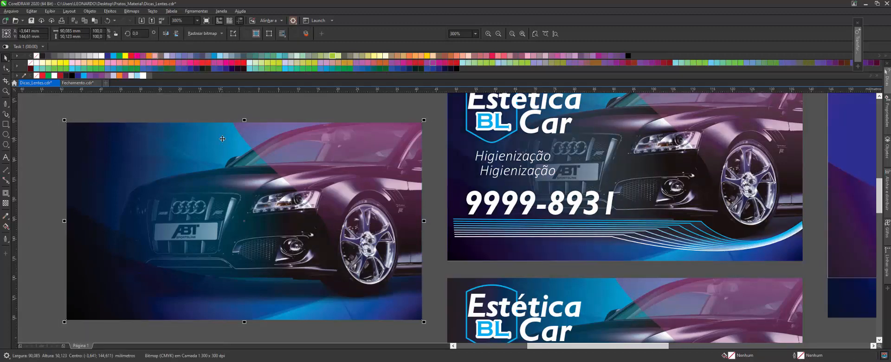
Open the Hue/Saturation/Lightness adjustment for the CMYK bitmap and reset the master channel
key(ctrl+shift+u)
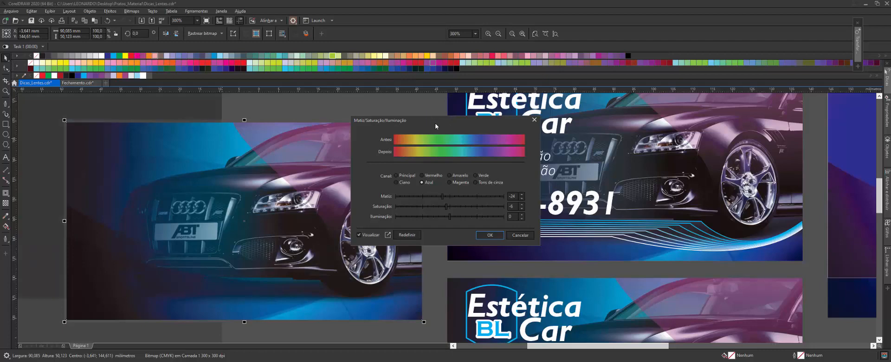
drag(435, 126, 486, 118)
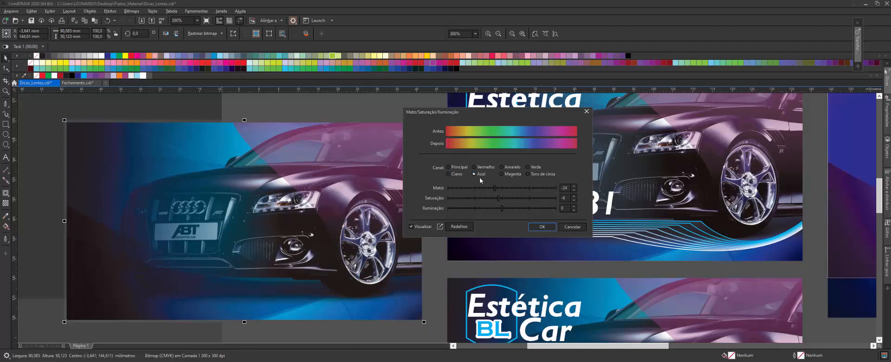
click(448, 167)
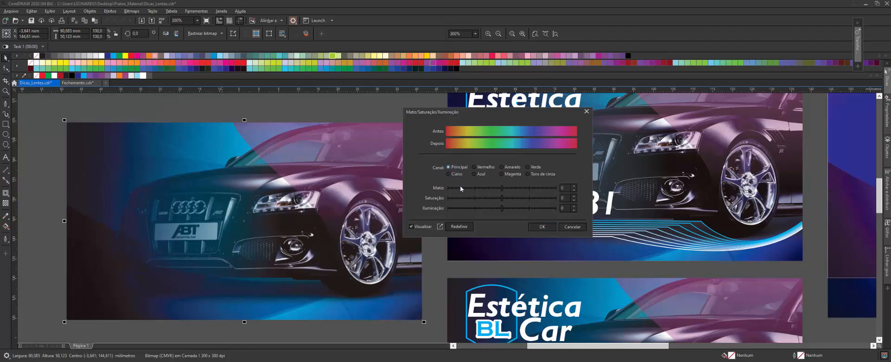
click(468, 227)
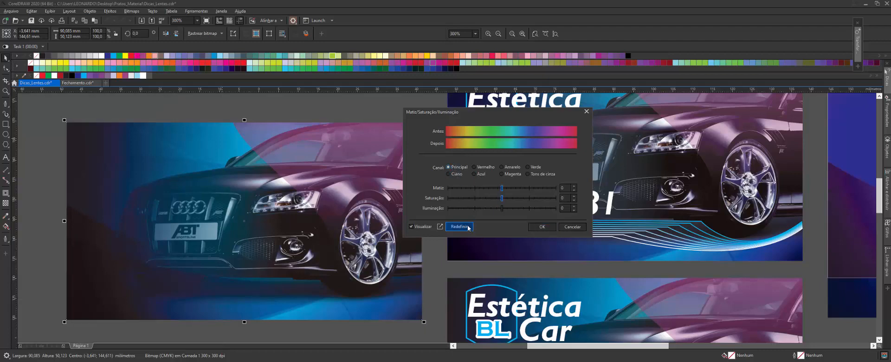
Set the blue channel of the CMYK bitmap to hue -24, saturation -6 and lightness 0, and apply the correction
click(474, 174)
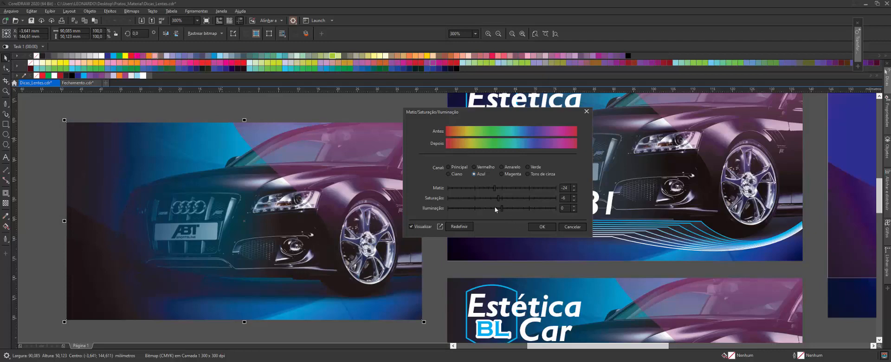
drag(501, 209, 509, 209)
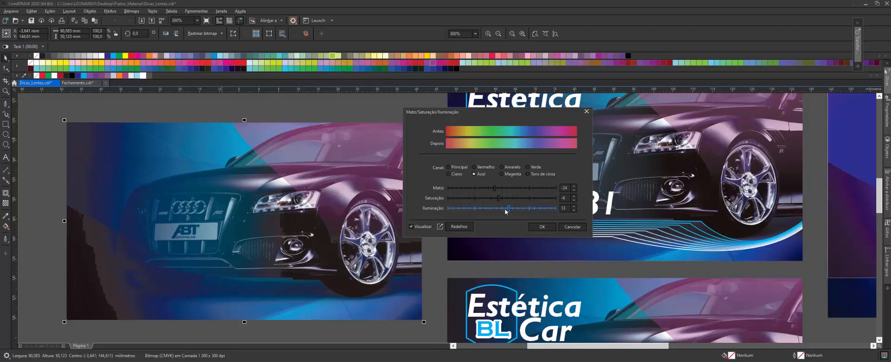
drag(567, 208, 535, 207)
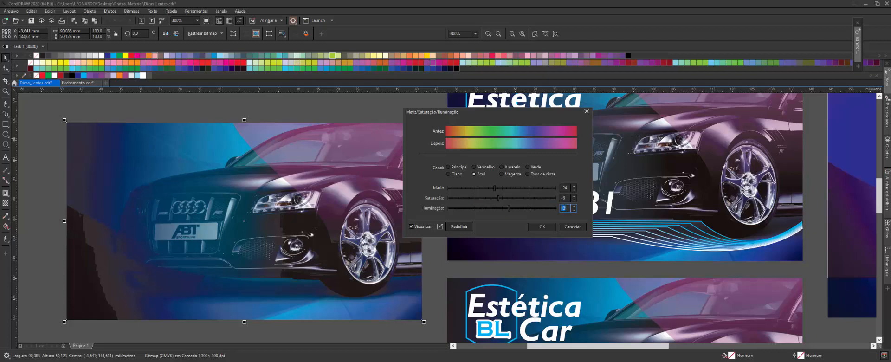
text(0)
click(565, 198)
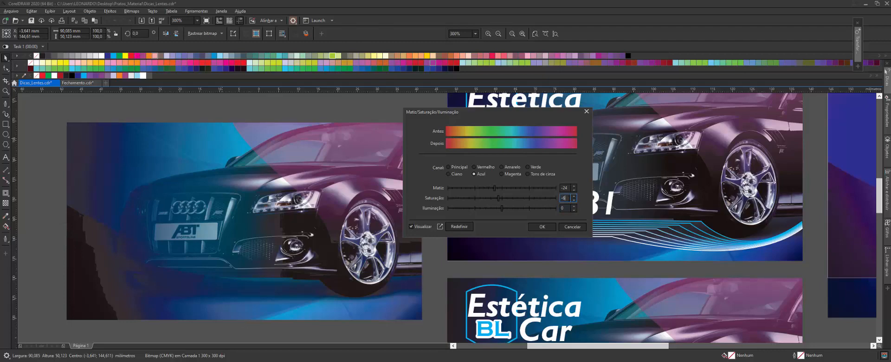
click(565, 188)
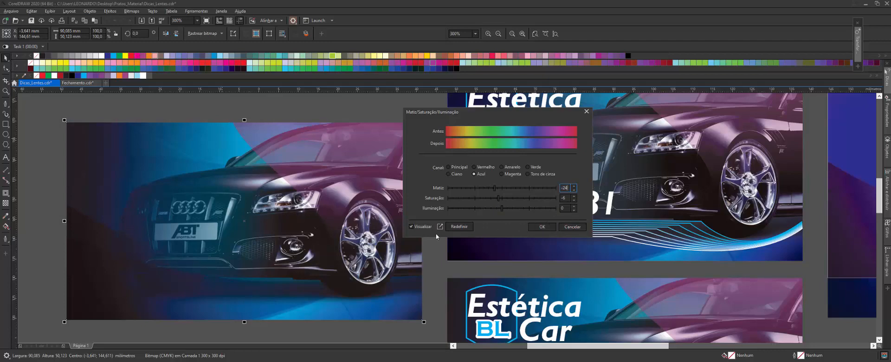
click(541, 226)
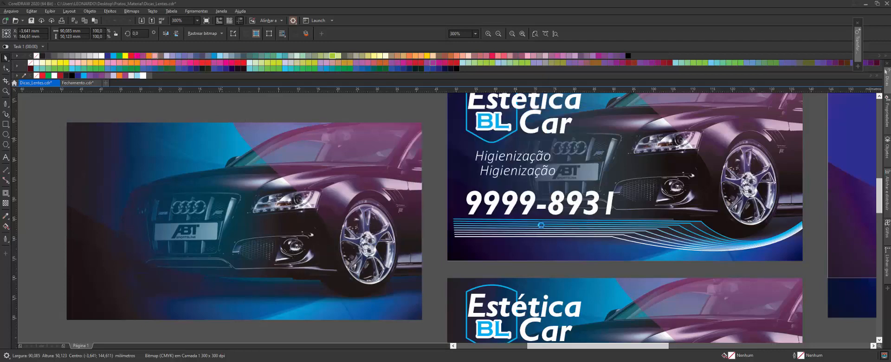
Switch to the Fechamento.cdr document and clear the current object selection
click(85, 84)
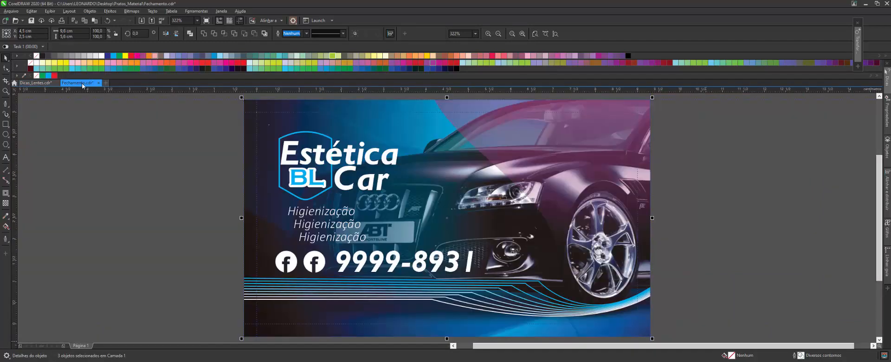
click(692, 130)
Color the outlines of the card's three guide rectangles: cyan for the outermost, red for the middle and green for the innermost
click(629, 105)
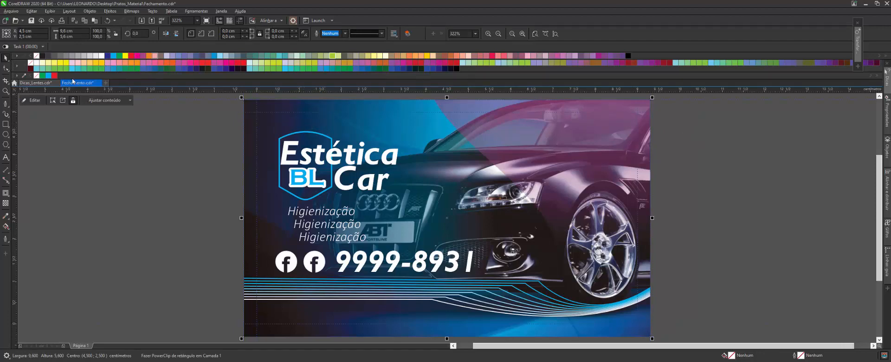
right_click(48, 75)
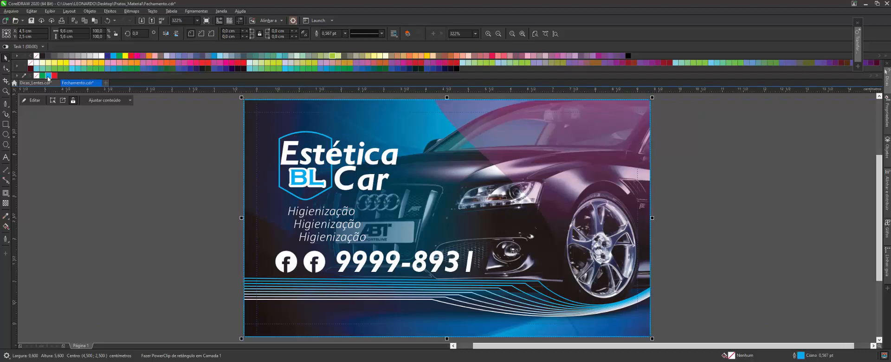
click(258, 117)
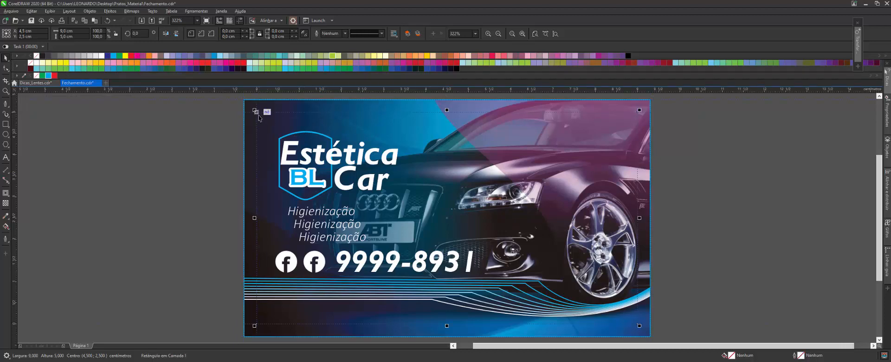
right_click(50, 76)
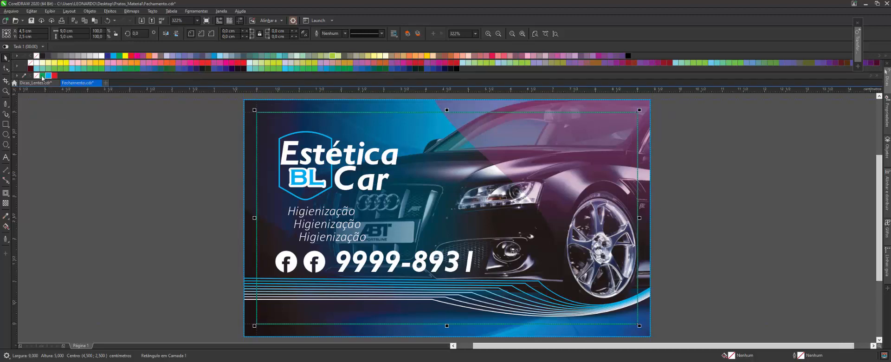
right_click(54, 76)
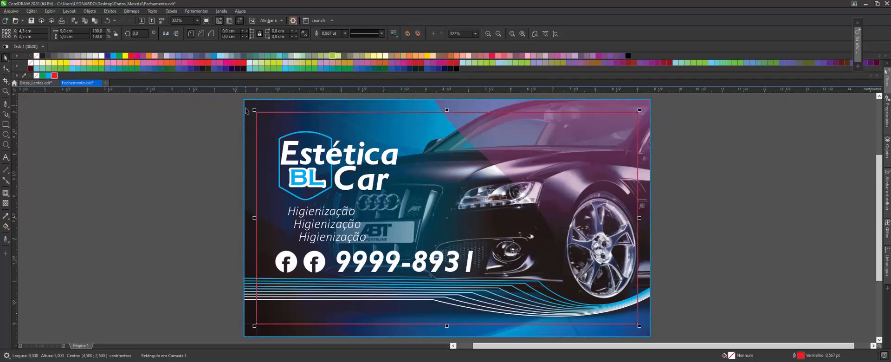
click(281, 130)
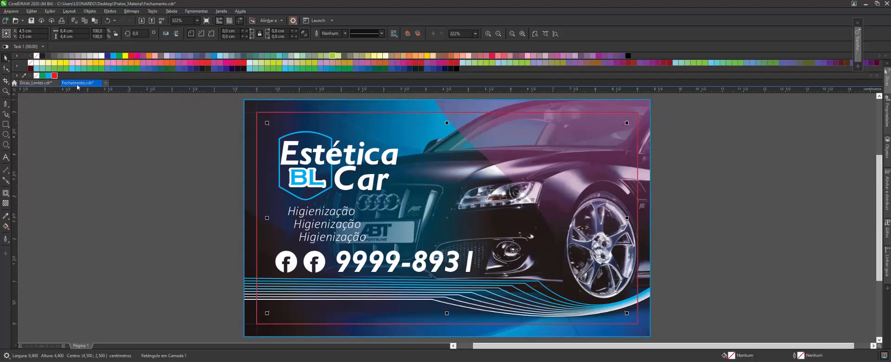
right_click(43, 76)
click(690, 184)
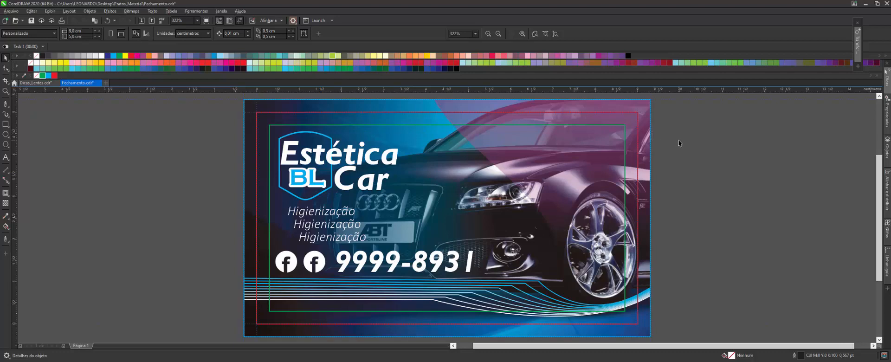
Select all three guide rectangles and remove their outlines
drag(684, 137, 621, 165)
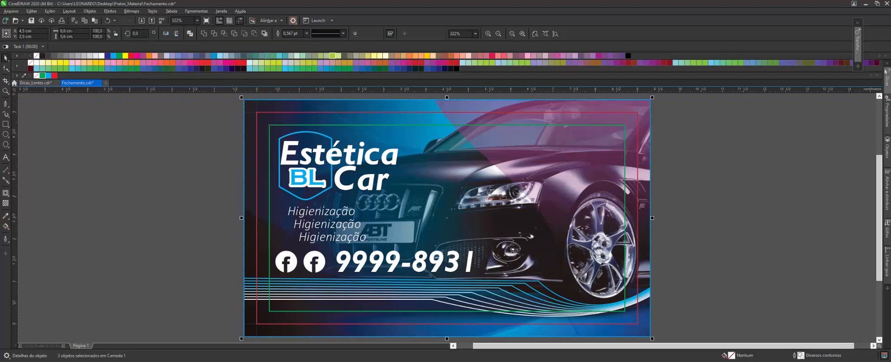
right_click(37, 58)
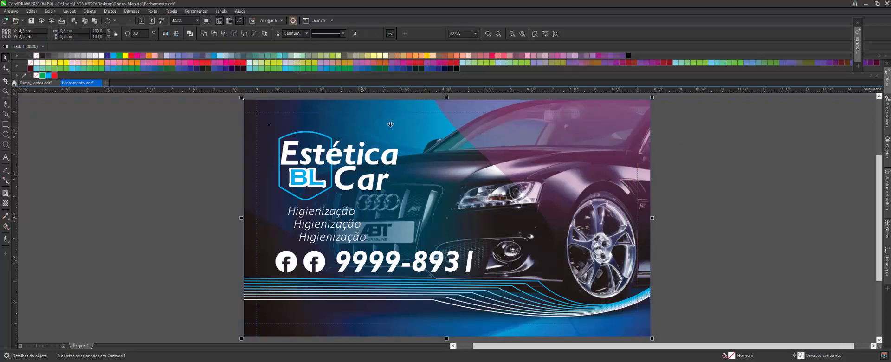
click(681, 118)
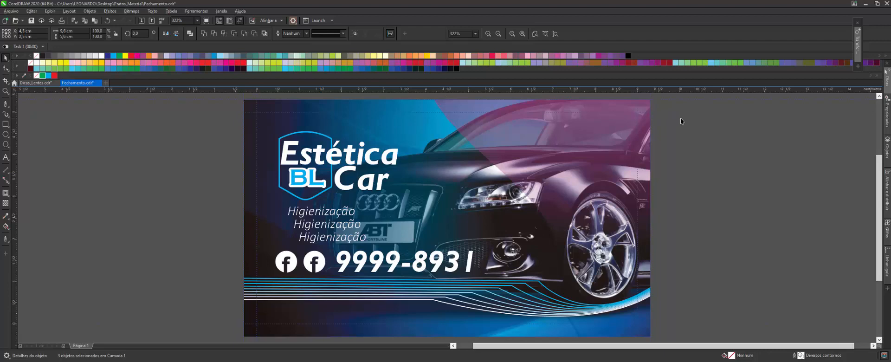
Start publishing the card as a PDF named Fechamento_03 with the PDF/X-1a:2001 preset
click(12, 11)
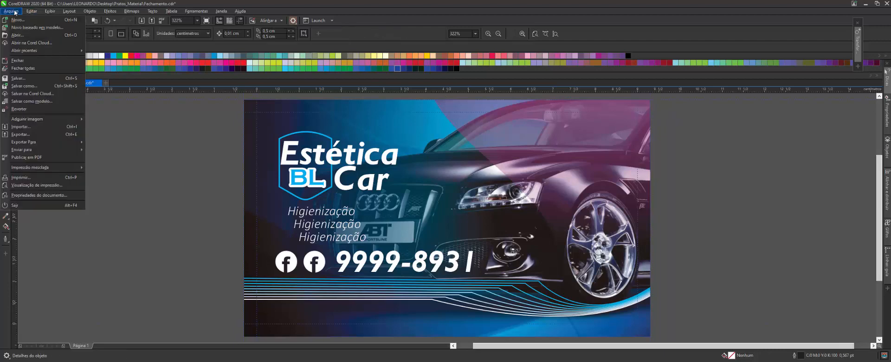
click(44, 158)
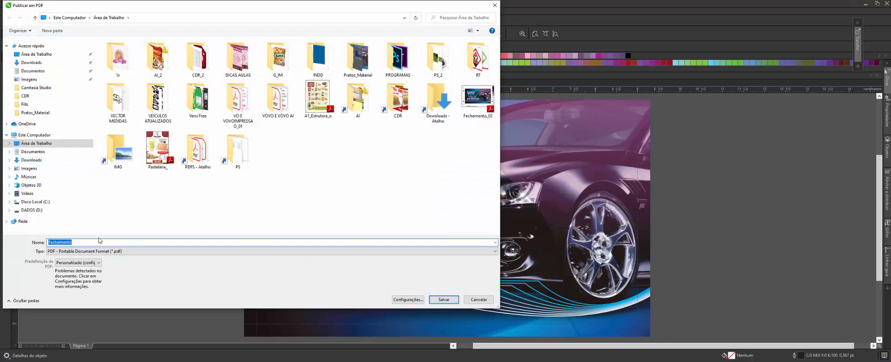
click(87, 243)
text(_)
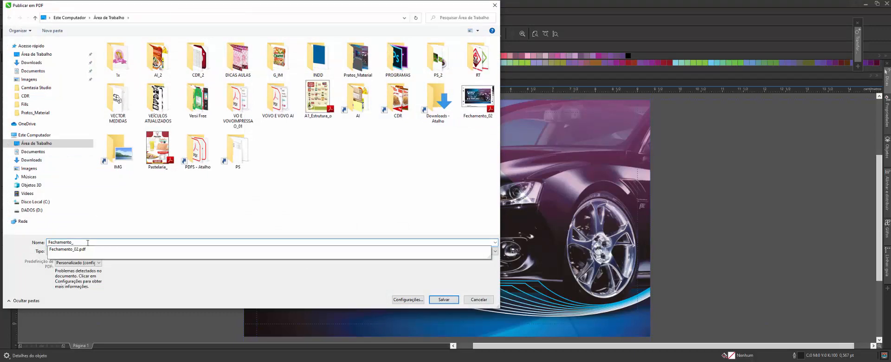
text(03)
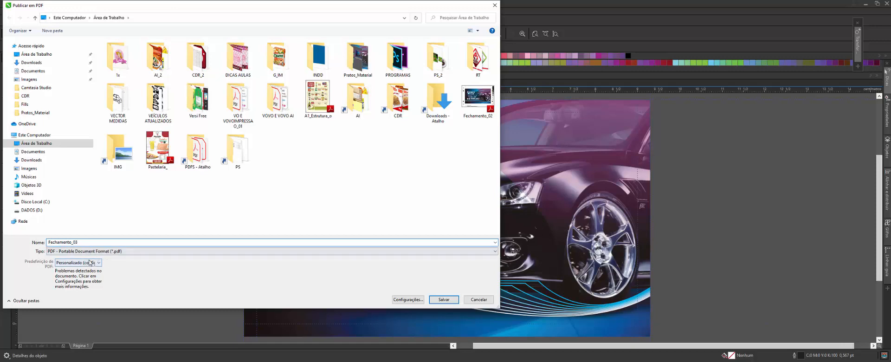
click(99, 264)
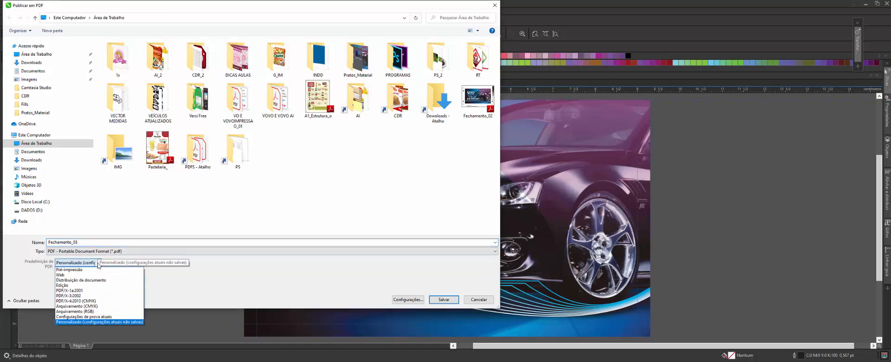
click(79, 290)
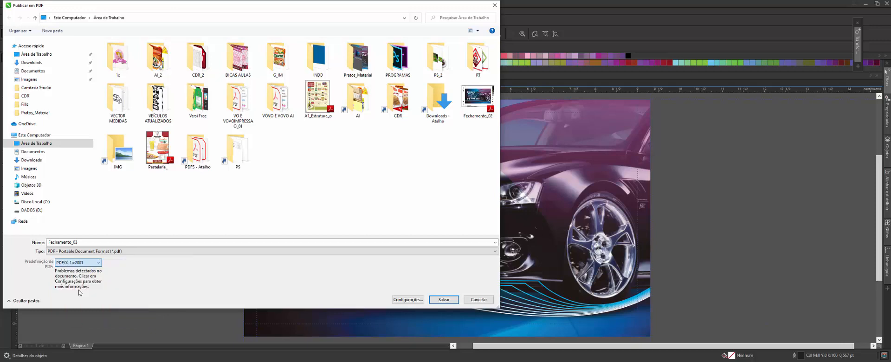
Check the color and document options in the PDF settings and enable exporting all text as curves
click(419, 302)
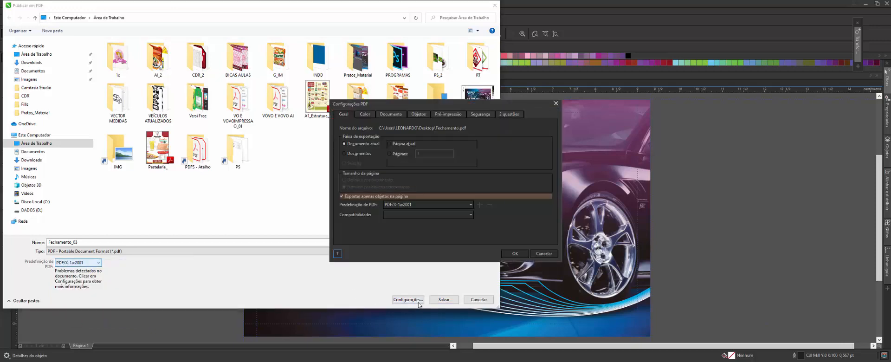
click(366, 115)
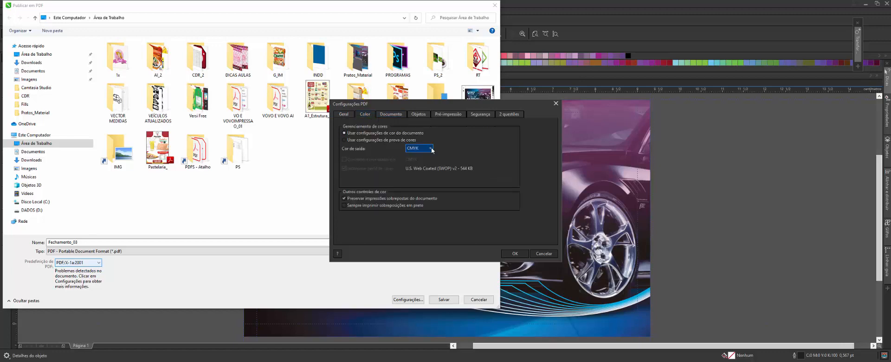
click(392, 114)
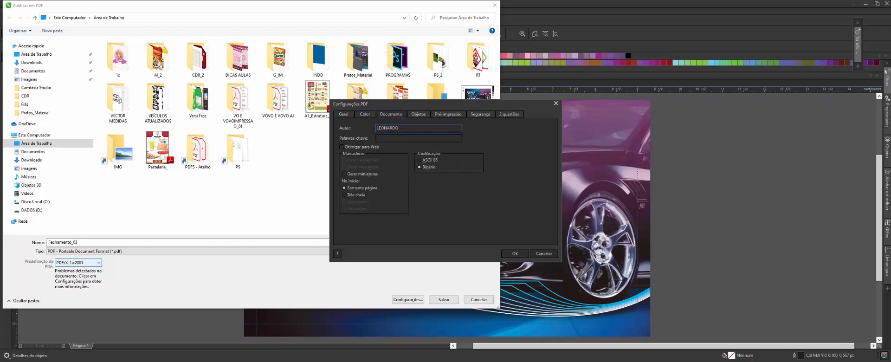
click(417, 115)
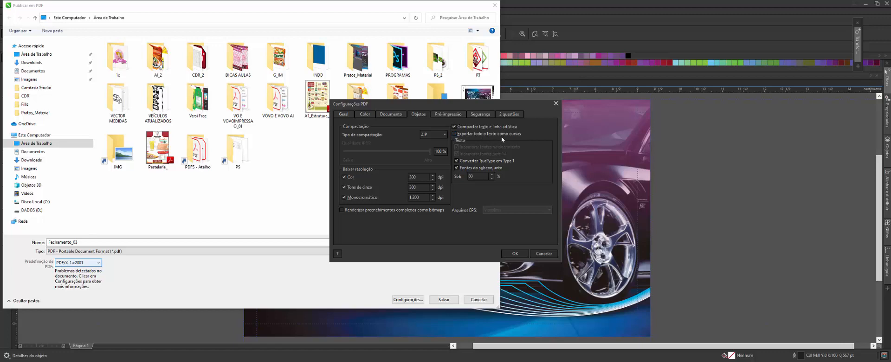
click(455, 134)
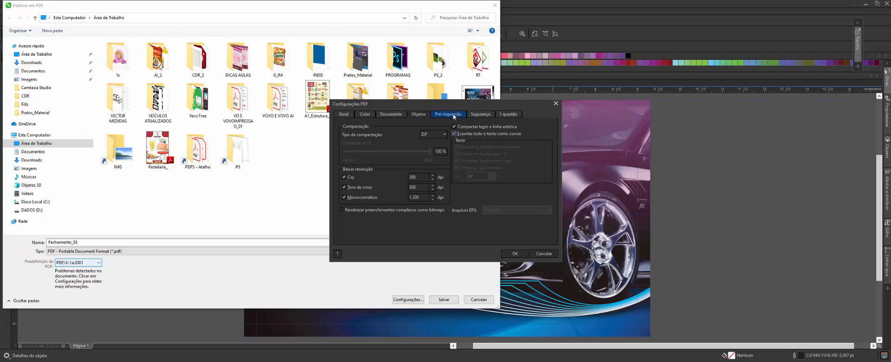
Set the PDF bleed limit to 3 mm and enable crop marks and registration marks
click(449, 115)
click(359, 133)
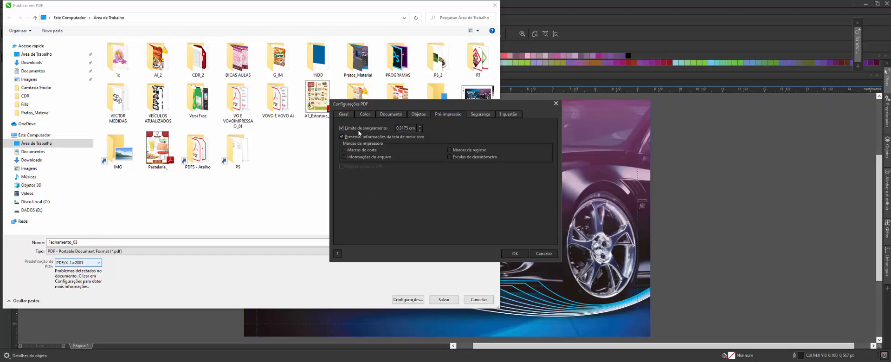
double_click(414, 127)
text(3mm)
click(345, 149)
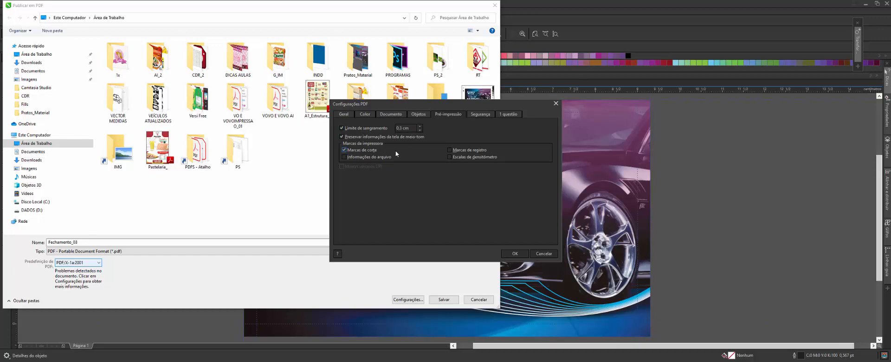
click(449, 150)
Check the PDF's security options and preflight issues, accept the settings and save the PDF
click(481, 114)
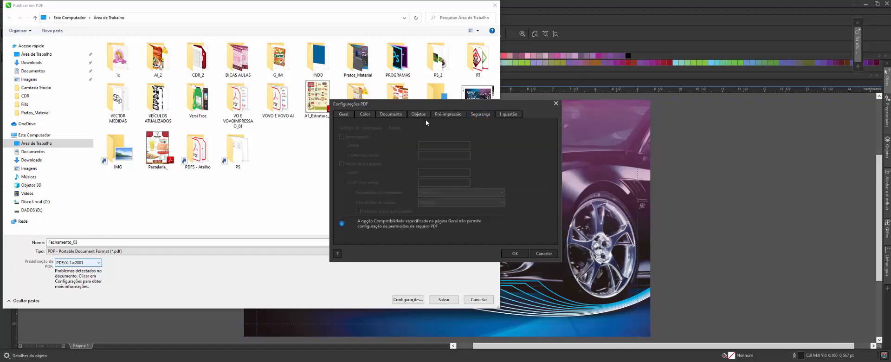
click(516, 117)
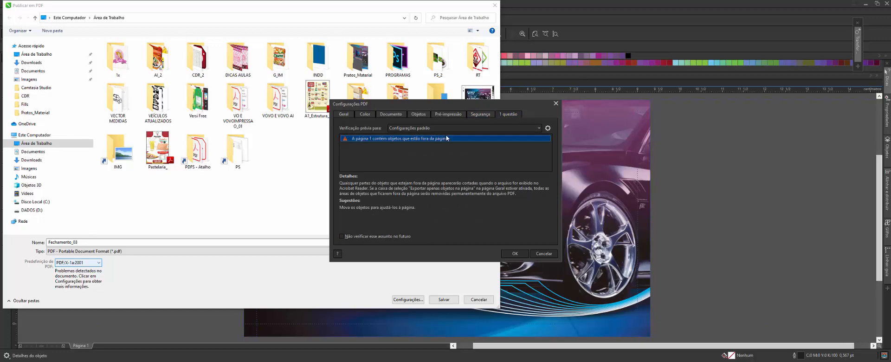
click(515, 253)
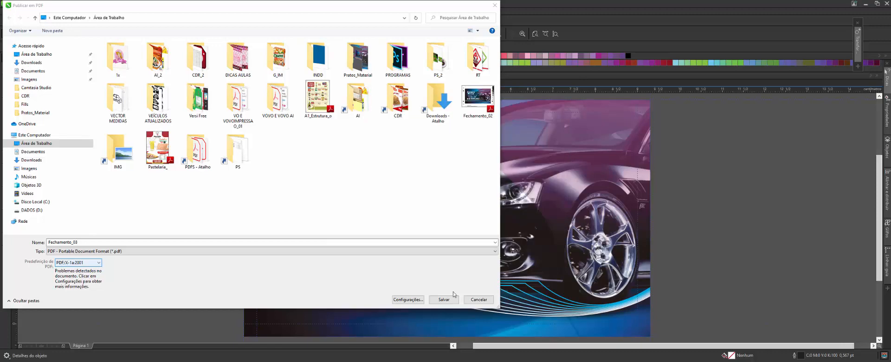
click(444, 300)
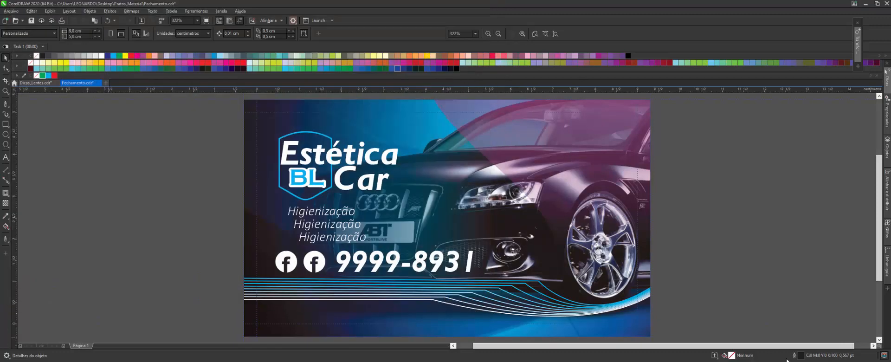
Open the exported Fechamento_03 PDF from the desktop and inspect the card artwork and printer marks up close
click(890, 361)
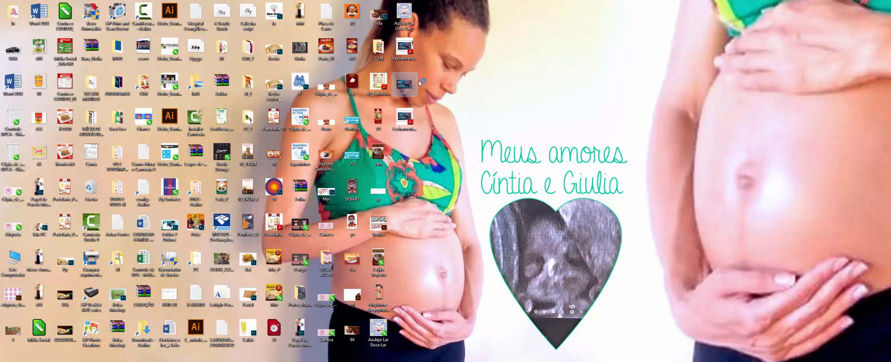
double_click(405, 120)
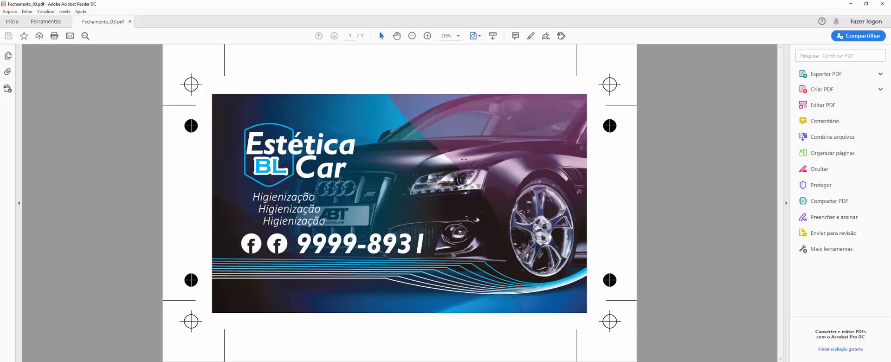
scroll(464, 159, up, 5)
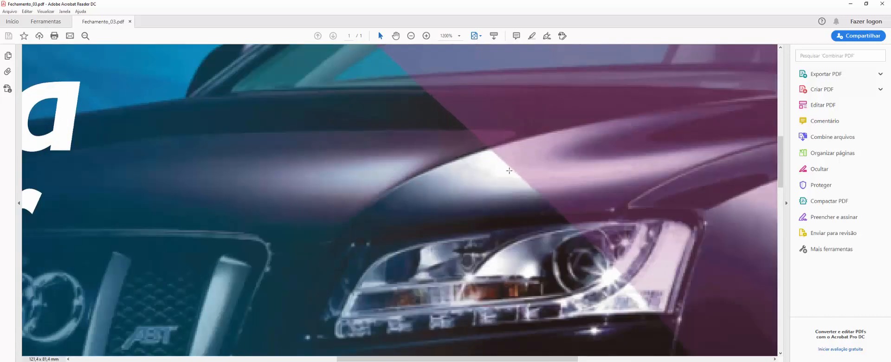
scroll(466, 150, down, 5)
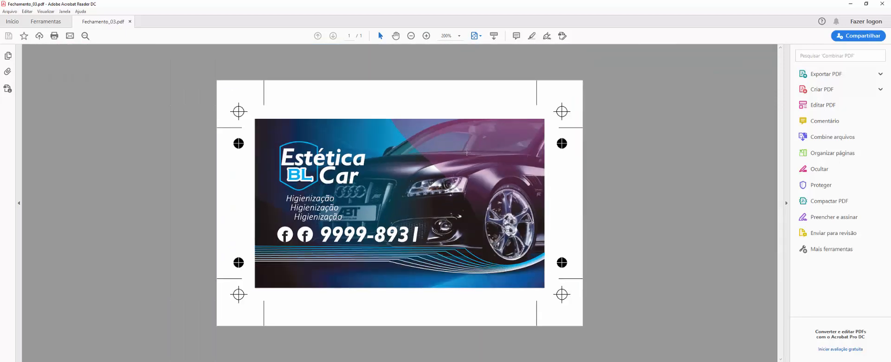
scroll(466, 152, up, 3)
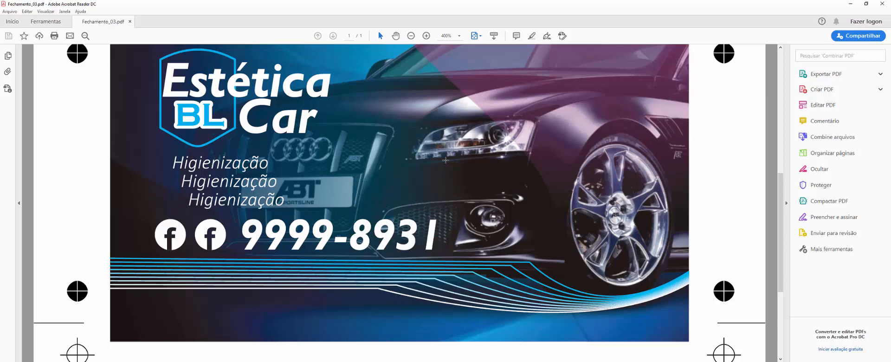
scroll(445, 160, down, 1)
scroll(447, 159, up, 1)
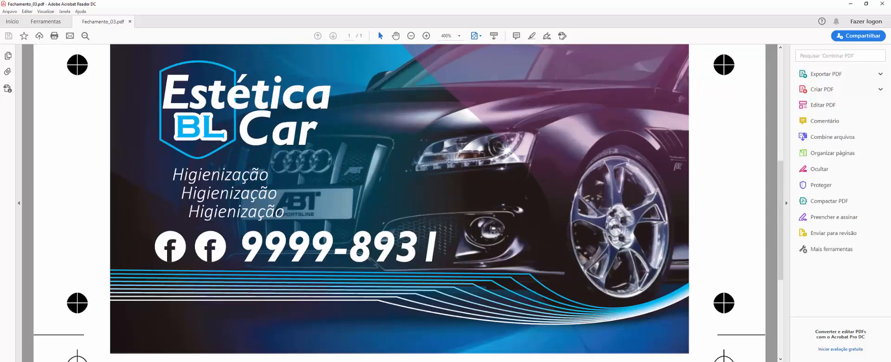
scroll(447, 160, down, 1)
scroll(447, 161, up, 1)
Open the Fechamento_03 PDF from the desktop in CorelDRAW 2020, importing its text as curves
click(350, 361)
key(super+d)
right_click(409, 120)
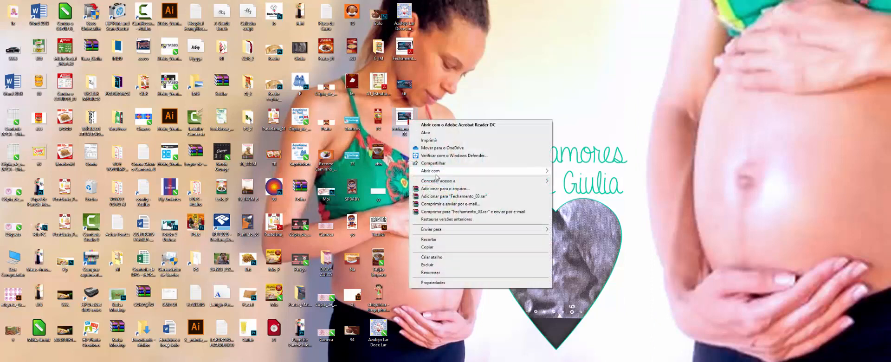
mouse_move(444, 175)
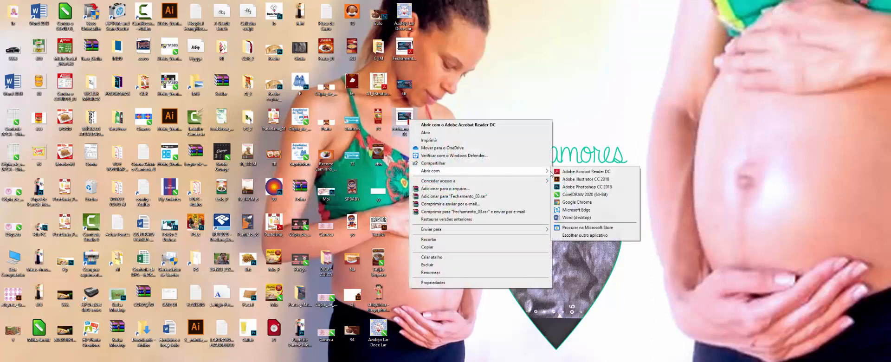
click(578, 194)
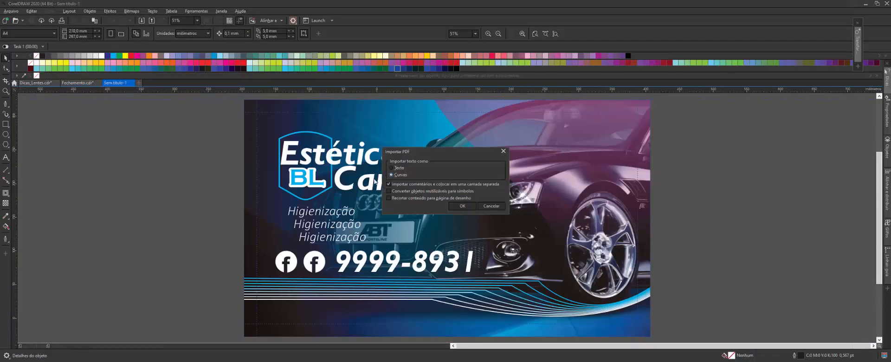
click(462, 206)
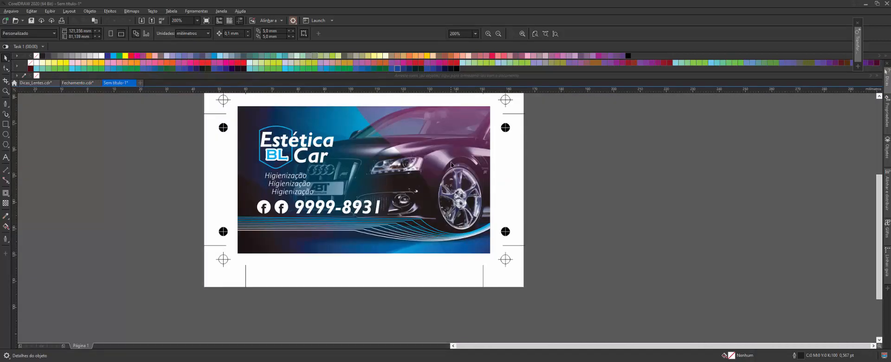
Select the card's background bitmap, shift it out of place to check it is separate, and undo the move
click(451, 161)
drag(369, 125, 339, 139)
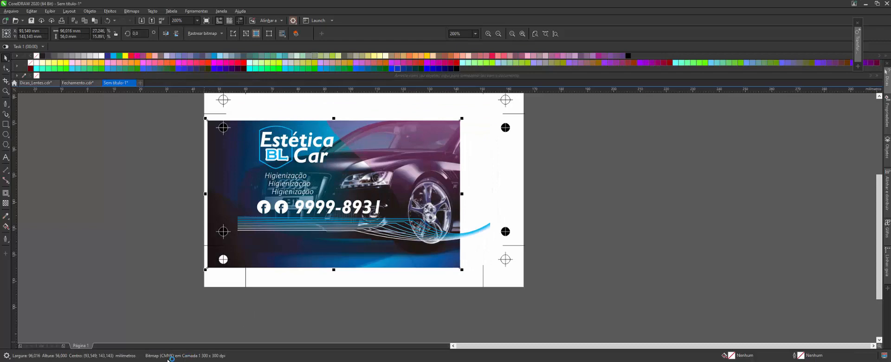
key(ctrl+z)
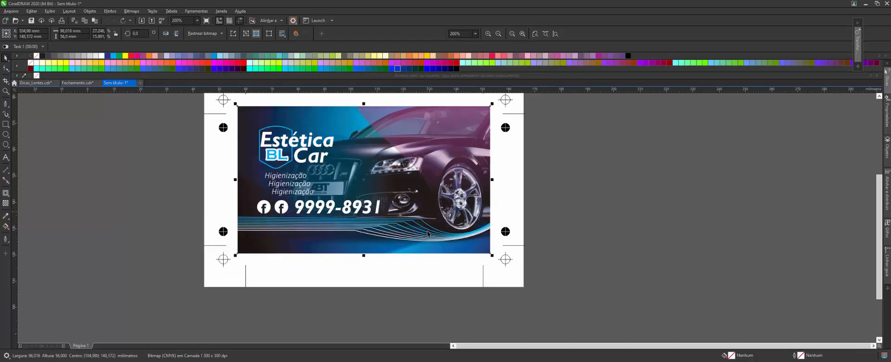
click(322, 302)
scroll(402, 154, down, 1)
scroll(376, 134, up, 1)
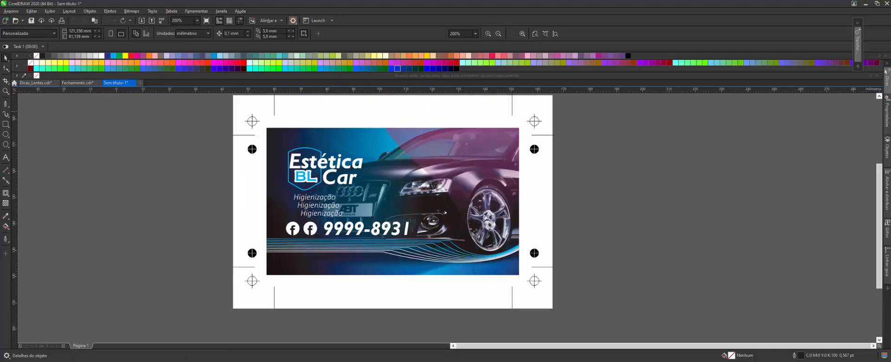
Draw a rectangle over the card's edge and set its size to 90 x 50 mm
click(8, 126)
drag(193, 157, 280, 223)
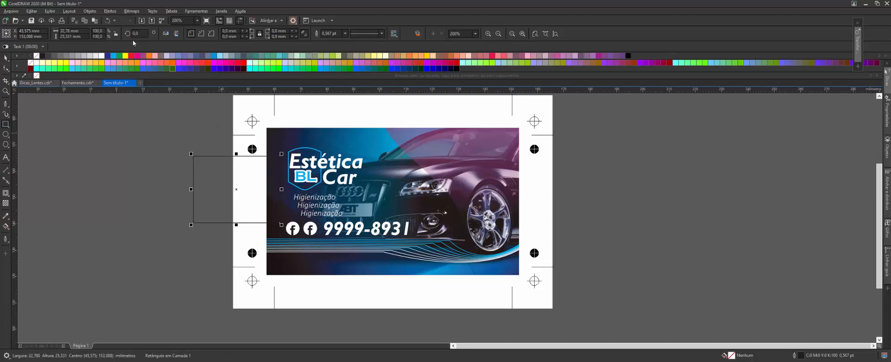
click(7, 58)
click(82, 31)
text(90)
key(Tab)
text(50)
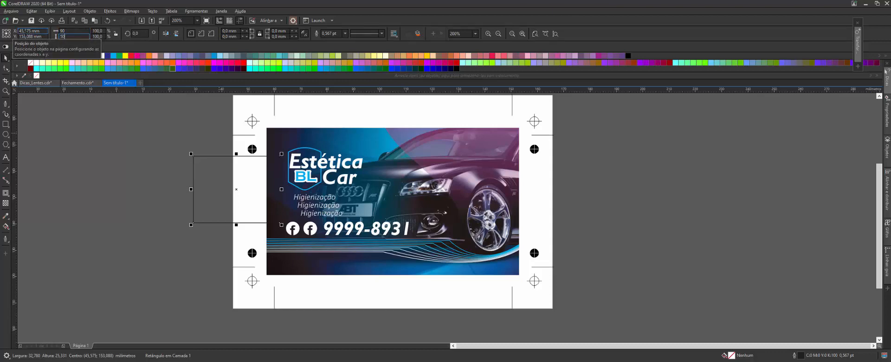
key(Return)
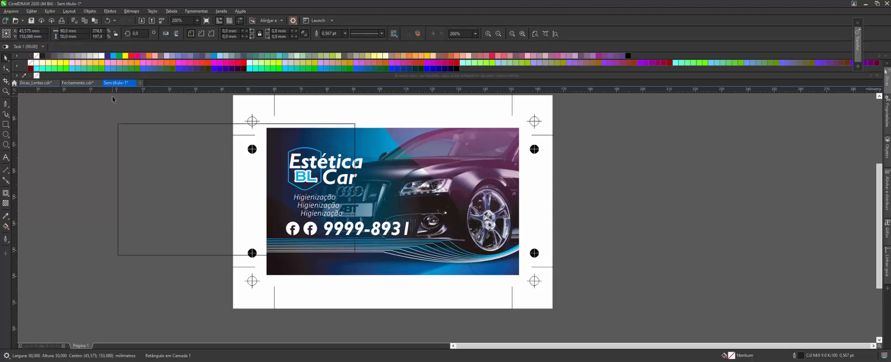
Center the rectangle on the page and give it a red outline
key(p)
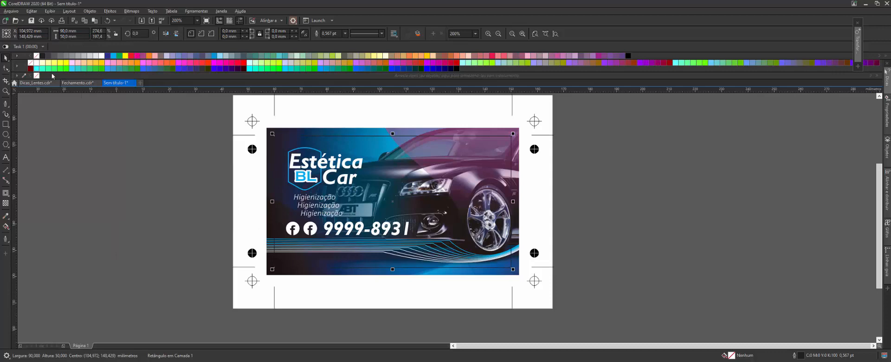
right_click(131, 56)
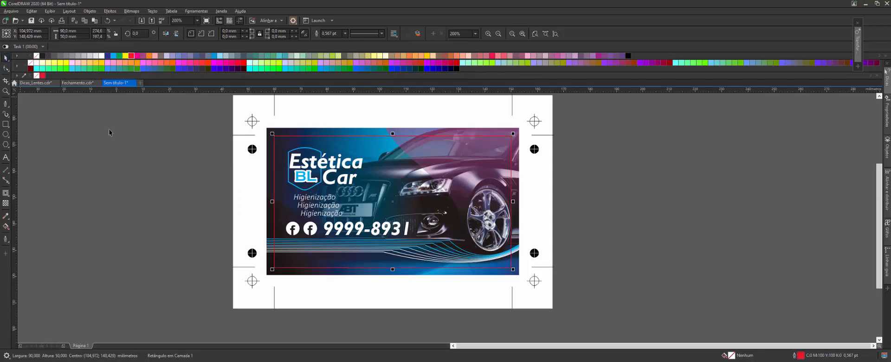
click(310, 119)
Select all the imported card artwork and marks except the red rectangle and group them
scroll(235, 182, down, 2)
drag(191, 119, 481, 296)
scroll(255, 154, up, 2)
scroll(255, 154, up, 2)
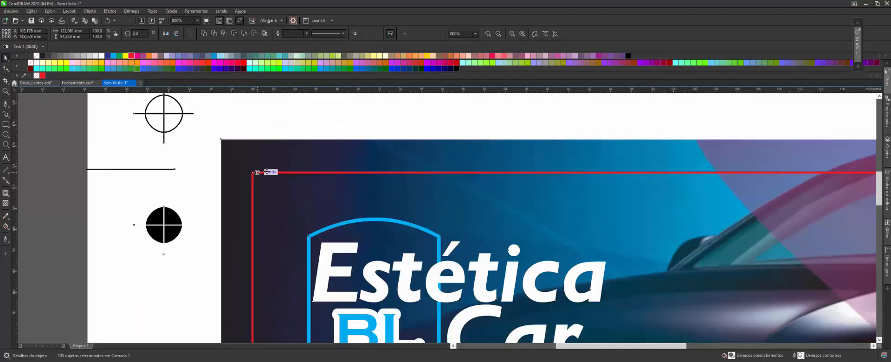
scroll(256, 169, up, 2)
shift+click(265, 172)
key(ctrl+g)
PowerClip the grouped artwork inside the red rectangle and remove the rectangle's outline
right_click(258, 151)
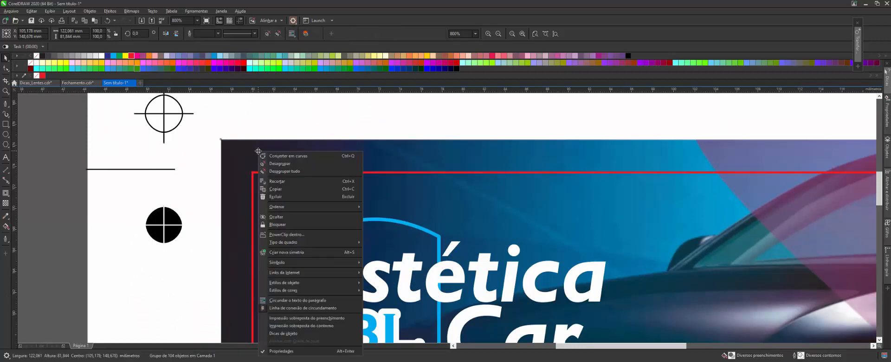
click(288, 235)
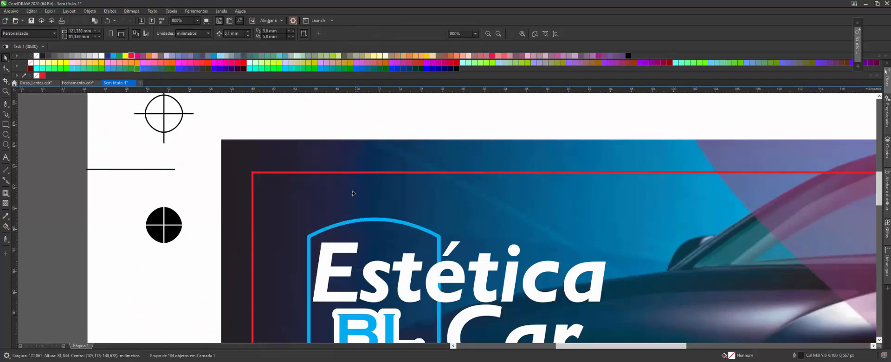
click(306, 172)
scroll(292, 158, down, 3)
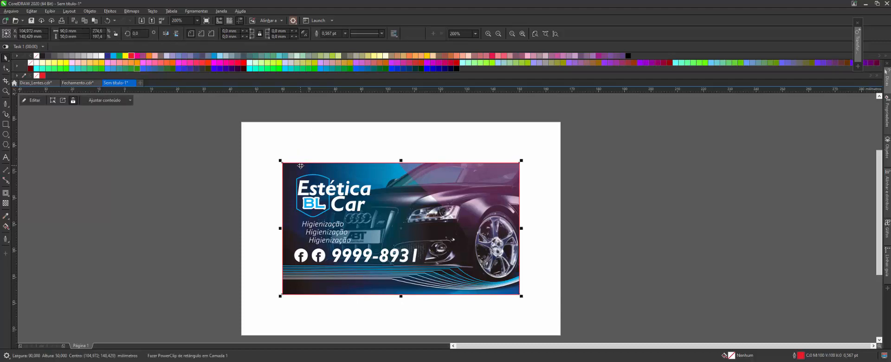
right_click(36, 55)
click(656, 187)
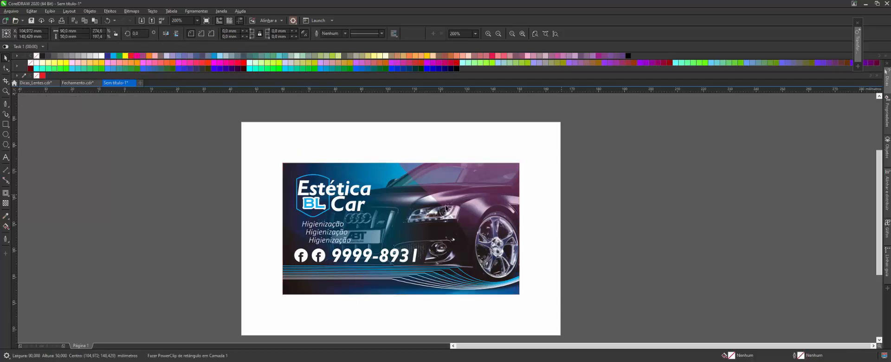
Compare the clipped card's colors with color proofing switched on and off
scroll(374, 206, up, 1)
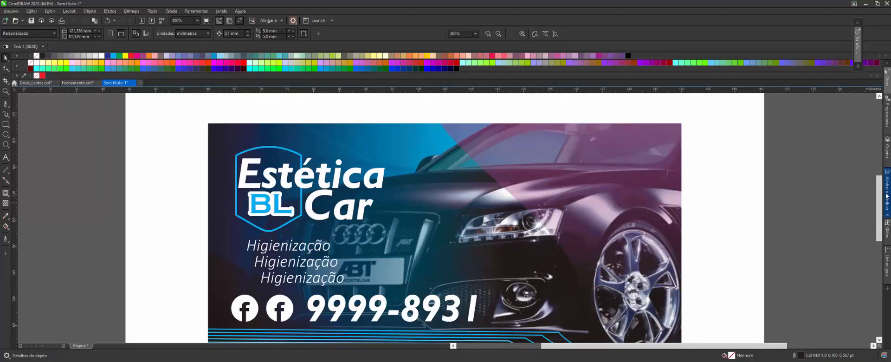
drag(880, 194, 881, 200)
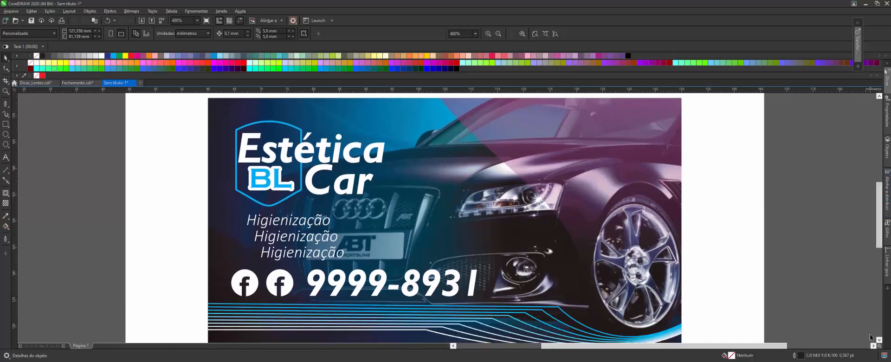
click(884, 356)
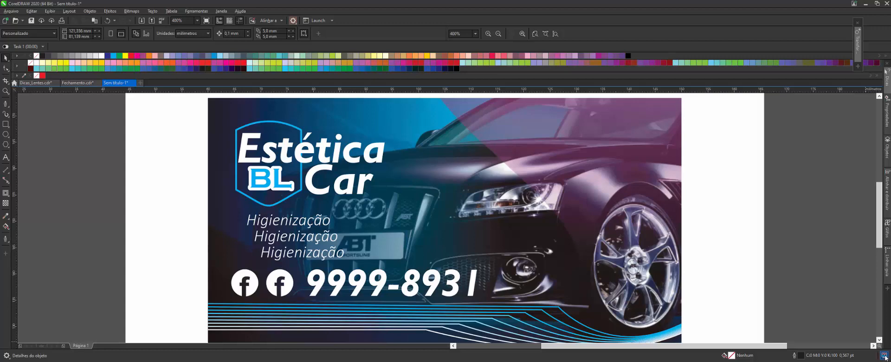
click(884, 356)
click(884, 356)
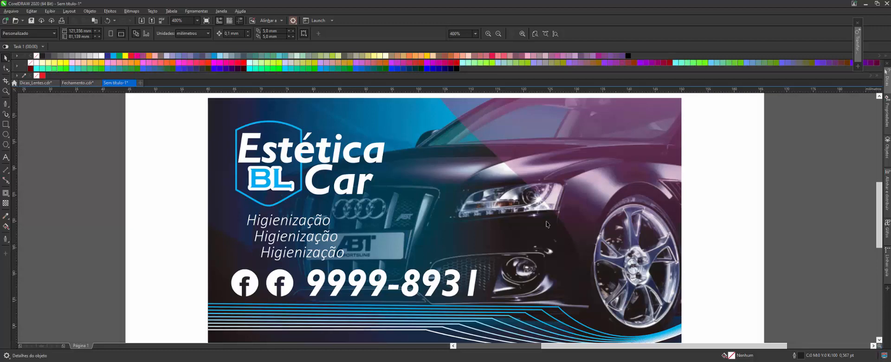
scroll(545, 215, up, 1)
scroll(545, 216, down, 1)
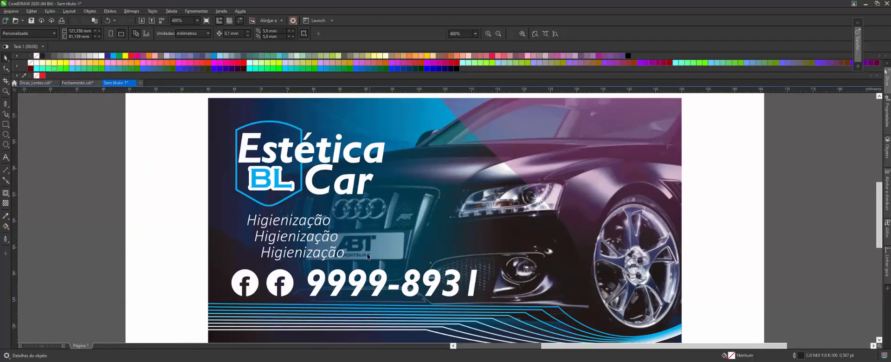
Switch to Photoshop and check the image color mode of the Fechamento_02 mockup
click(312, 346)
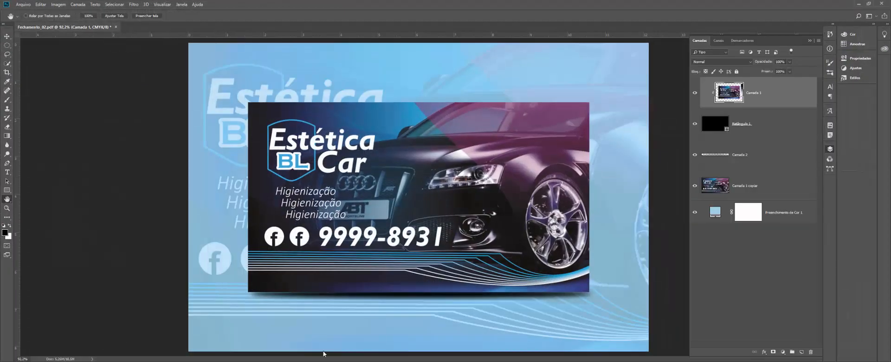
scroll(397, 146, up, 1)
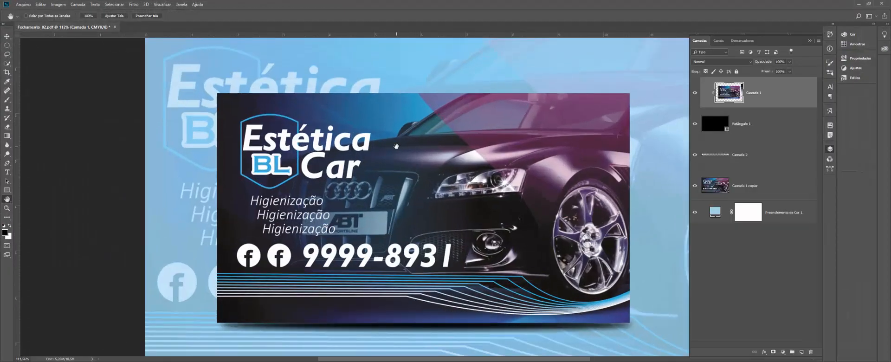
click(58, 5)
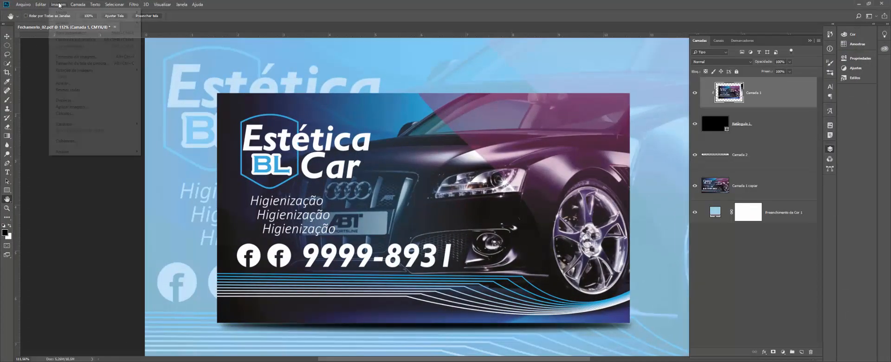
mouse_move(75, 12)
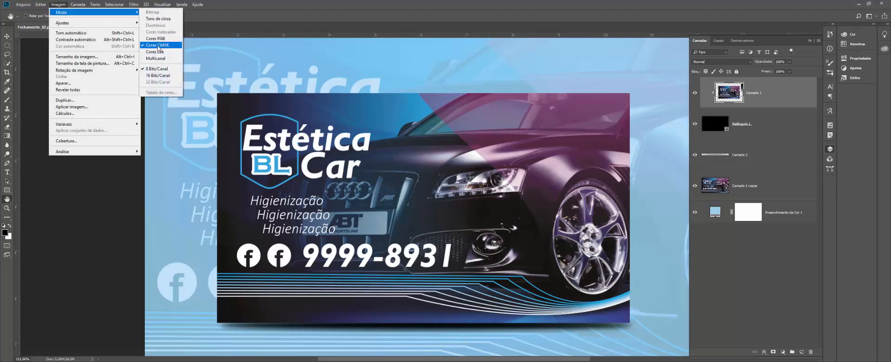
click(293, 23)
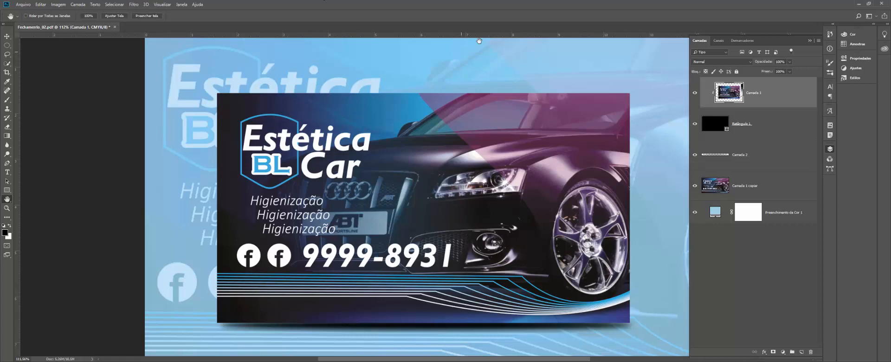
Release the clipping mask on layer Camada 1 to reveal the card's full bleed and printer marks
alt+click(781, 106)
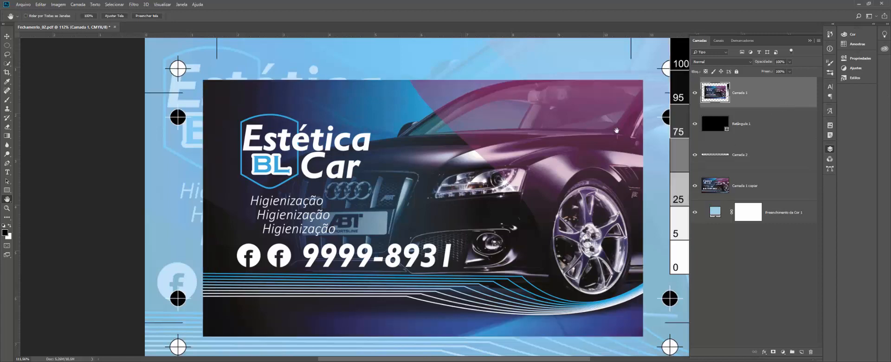
scroll(464, 150, down, 2)
scroll(463, 149, up, 1)
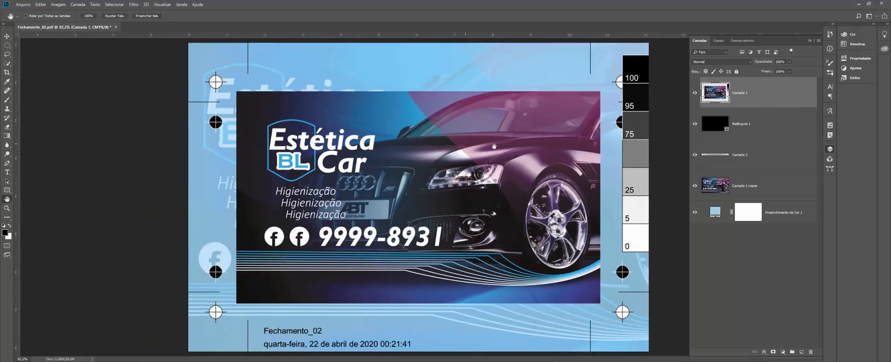
Clip layer Camada 1 to the Retângulo 1 layer again so the bleed and printer marks are hidden
alt+click(755, 105)
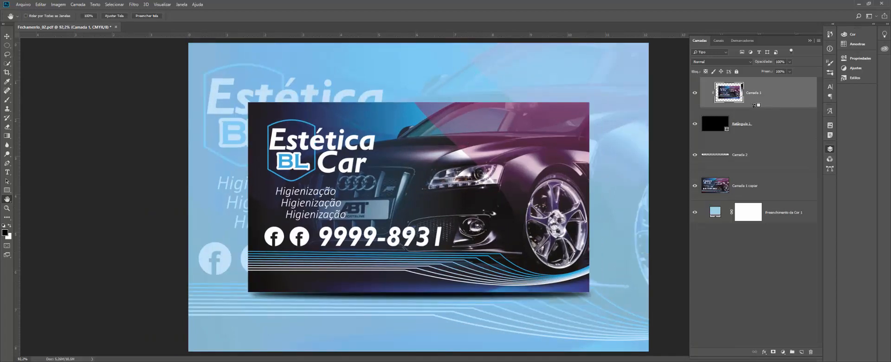
alt+click(755, 105)
alt+click(755, 105)
Examine the clipped card's image quality up close around the hood and headlight, then its logo, text and overall trim
scroll(431, 150, up, 2)
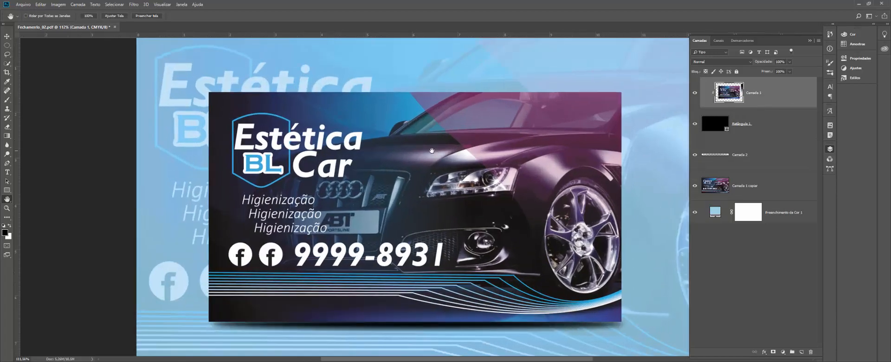
scroll(408, 139, up, 12)
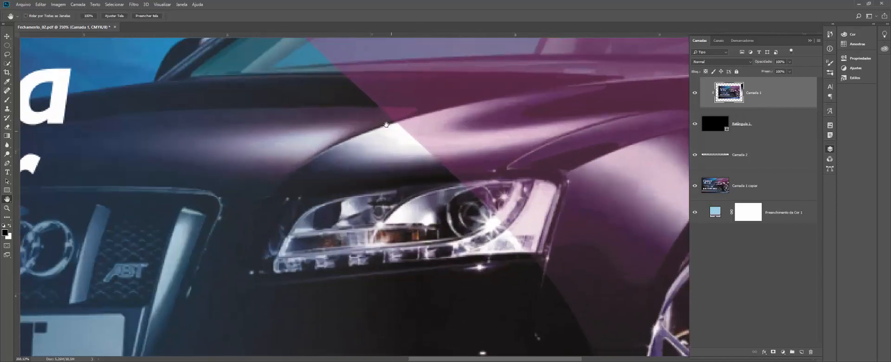
scroll(412, 143, up, 3)
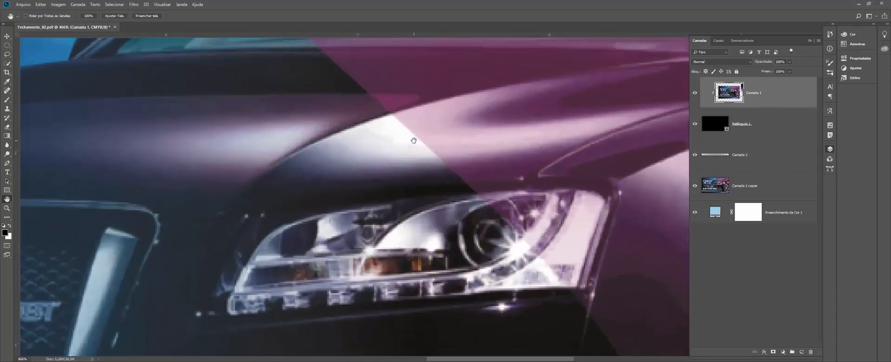
scroll(397, 112, up, 2)
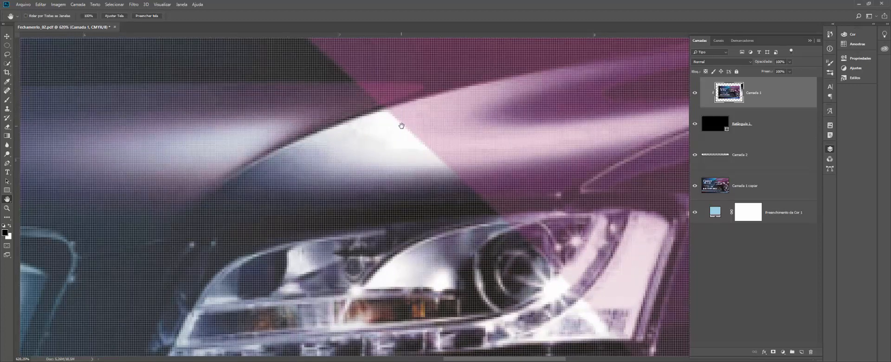
scroll(472, 159, down, 5)
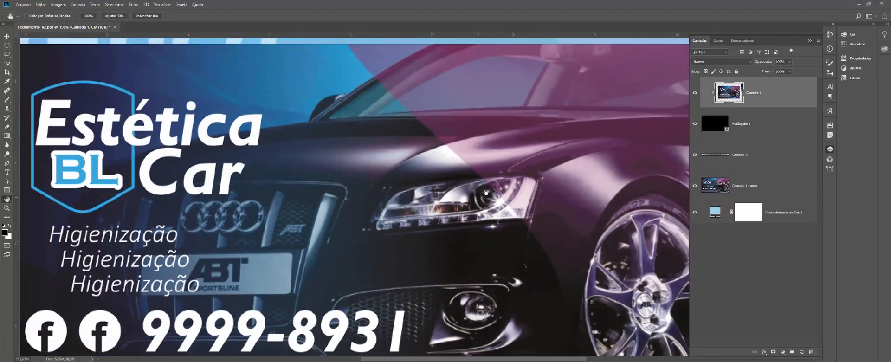
scroll(412, 173, down, 3)
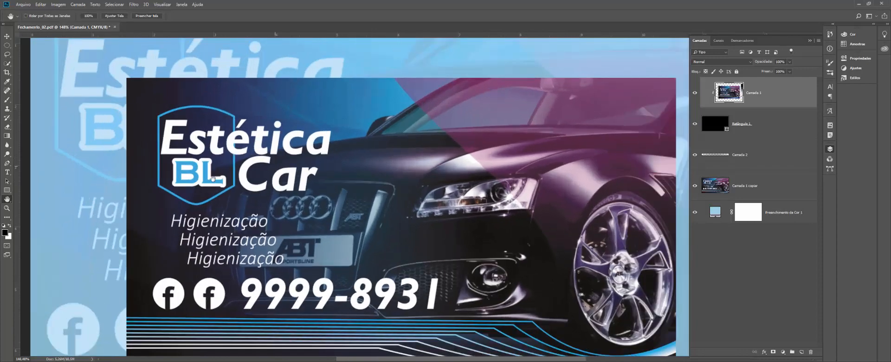
scroll(213, 178, up, 1)
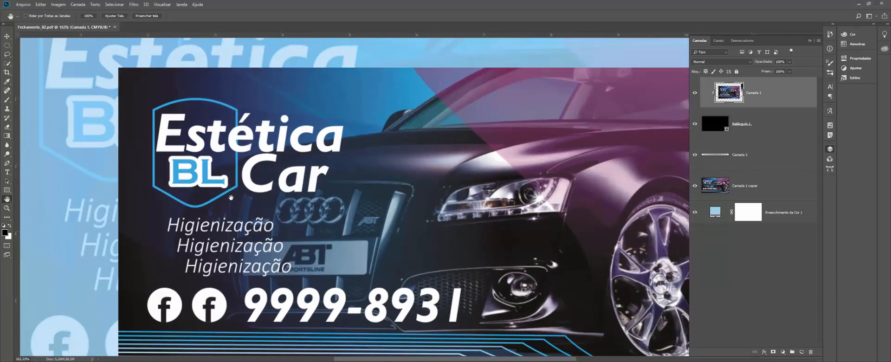
scroll(204, 291, down, 2)
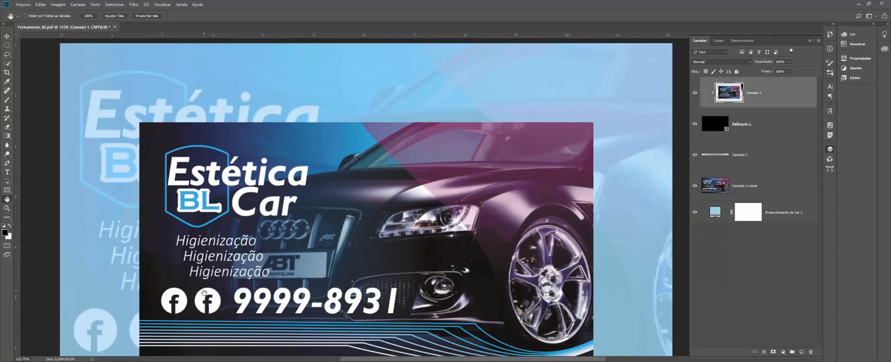
scroll(204, 292, down, 3)
scroll(338, 223, up, 1)
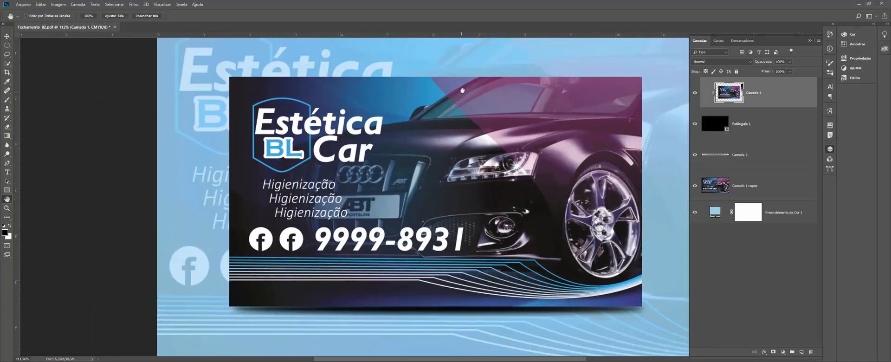
drag(470, 96, 463, 103)
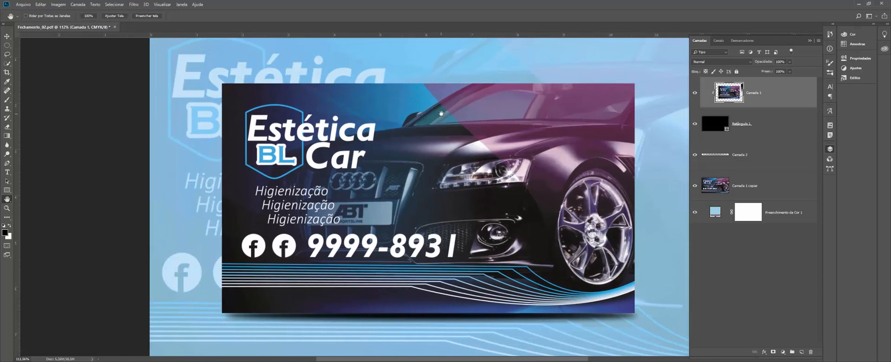
scroll(439, 118, up, 1)
scroll(417, 137, up, 1)
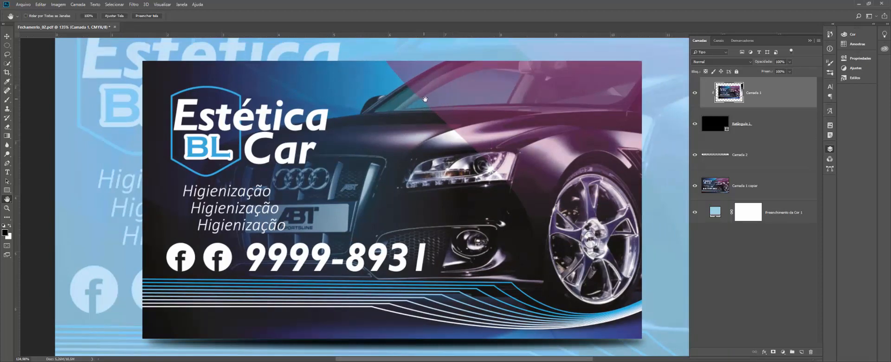
Switch to the Dicas_Lentes document in CorelDRAW and show its card artwork in full-screen preview
mouse_move(351, 361)
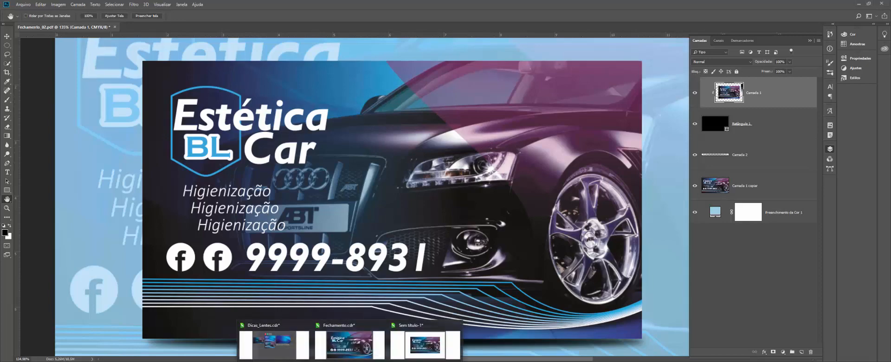
click(292, 349)
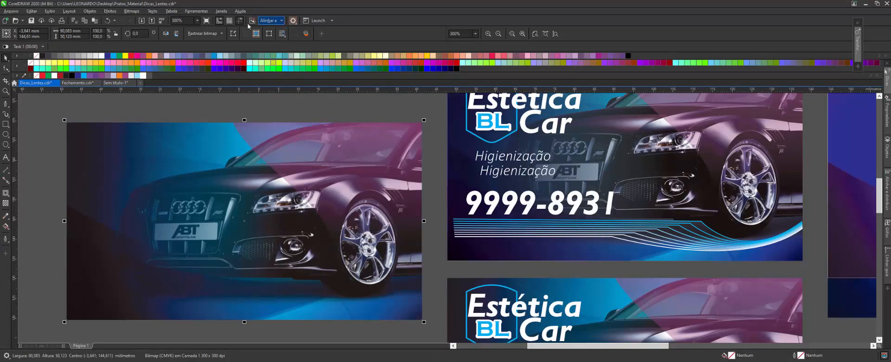
click(206, 21)
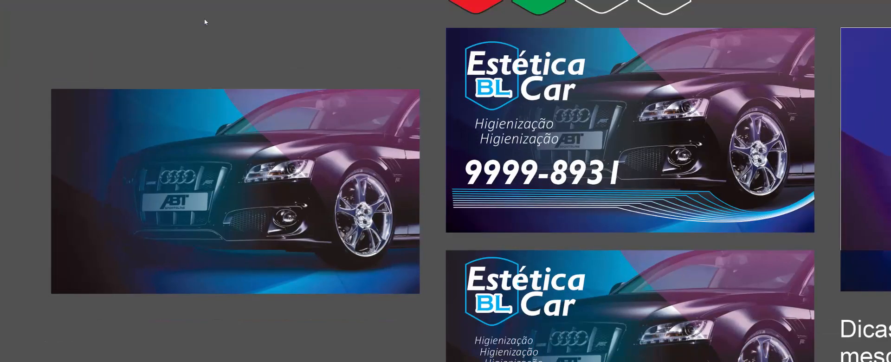